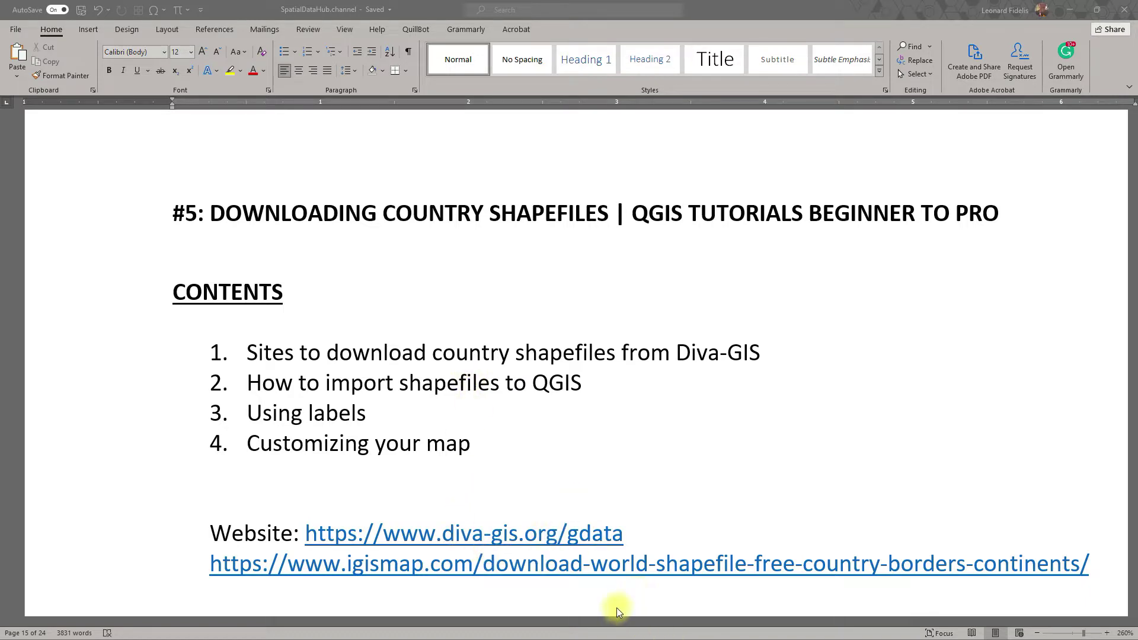
Bring the browser showing the DIVA-GIS download-by-country page to the front.
key("super")
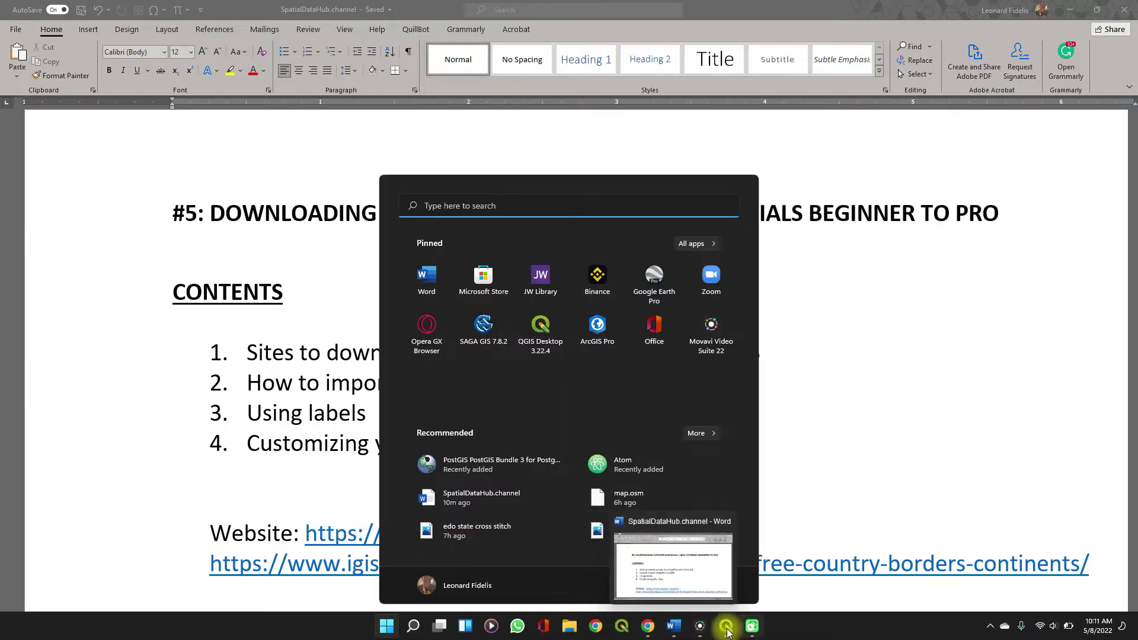
left_click(648, 628)
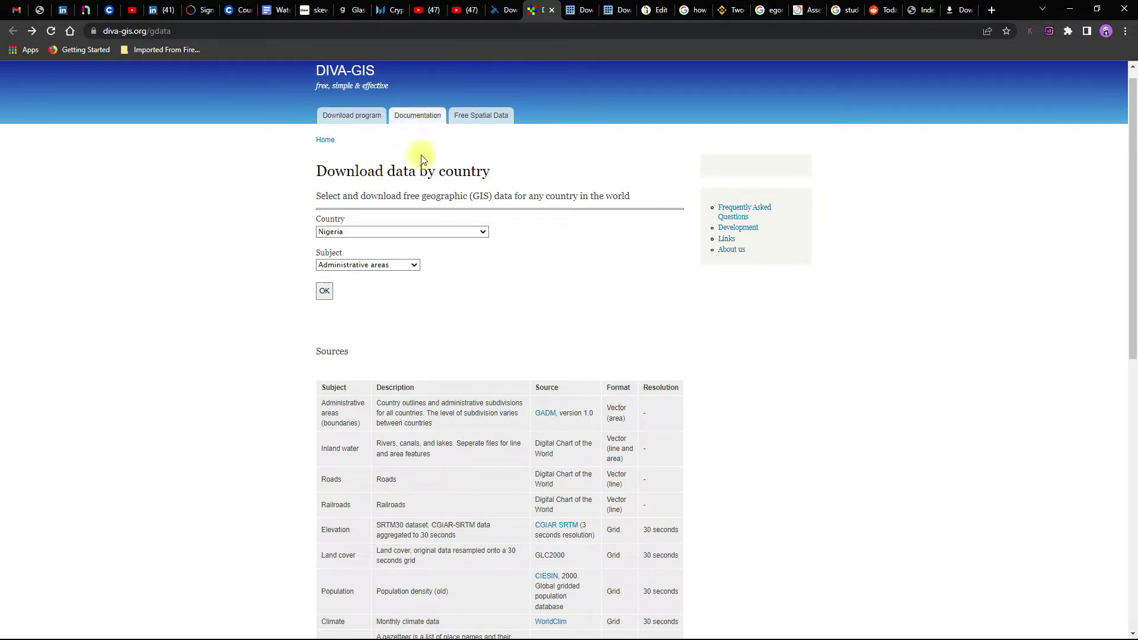
Choose Nigeria as the country and Administrative areas as the subject.
left_click(411, 232)
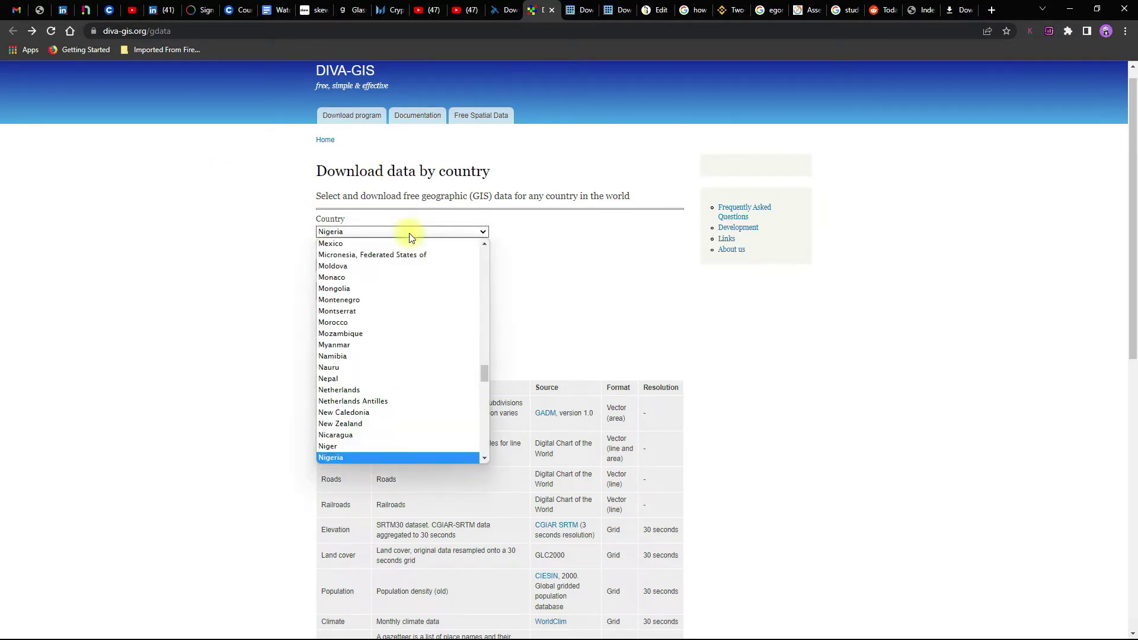
left_click(403, 235)
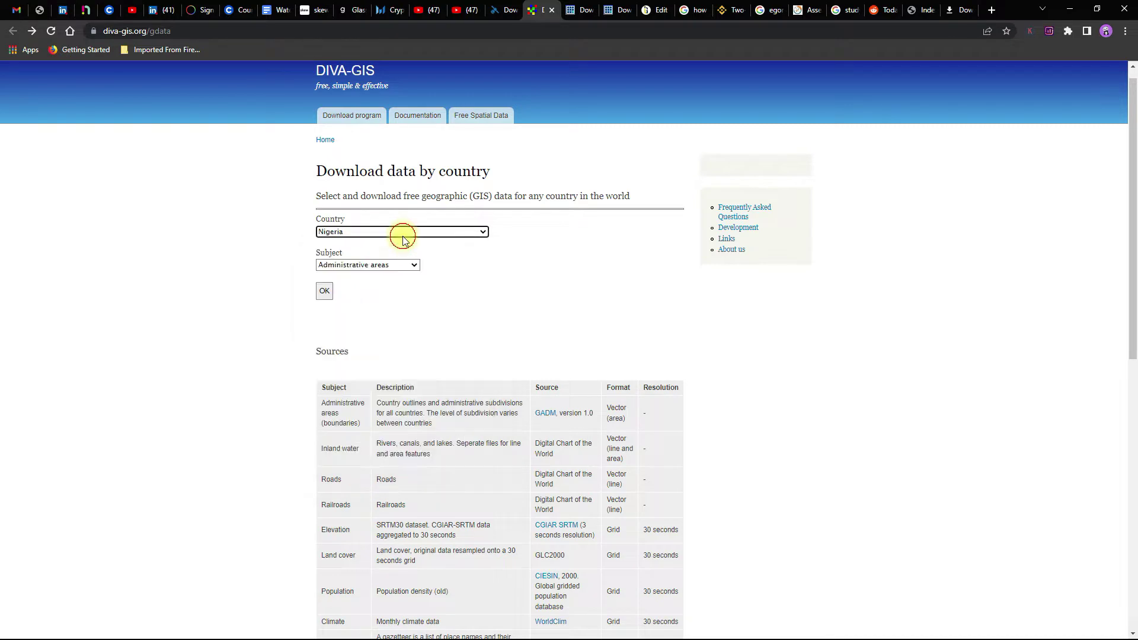
left_click(368, 264)
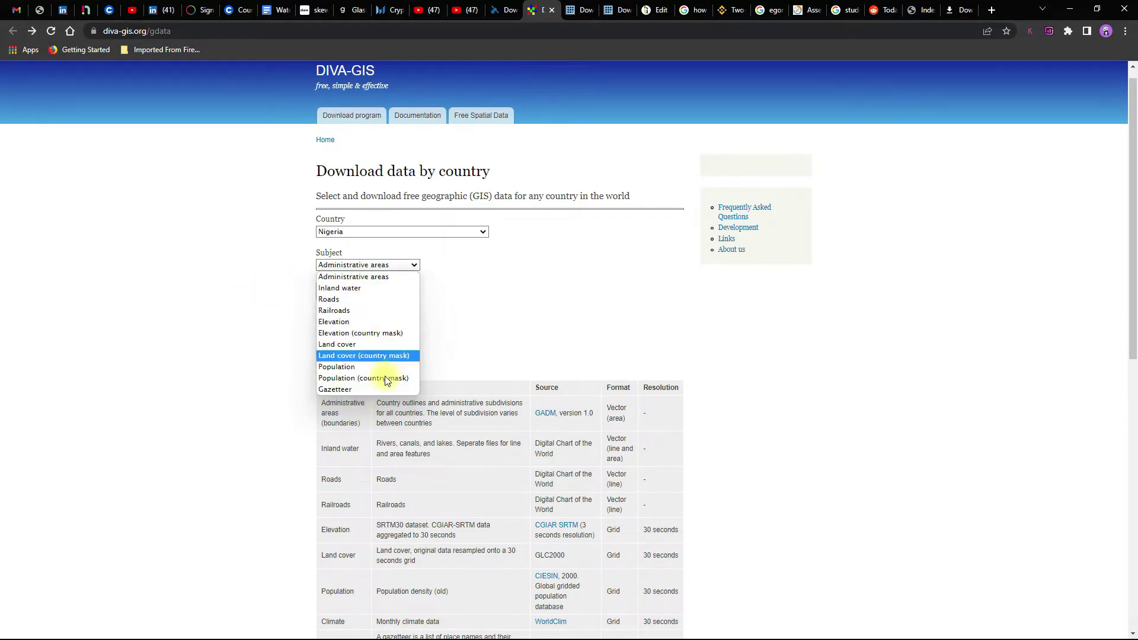
left_click(450, 356)
Download the Nigeria administrative areas zip file from the results page.
scroll(448, 362, "down", 3)
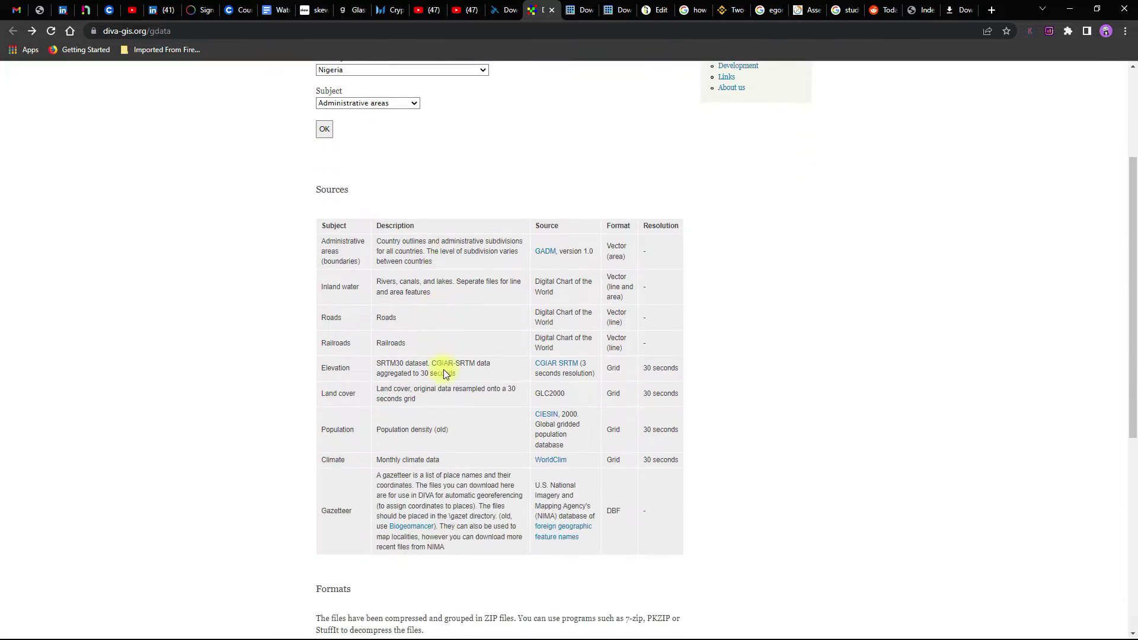
scroll(444, 370, "down", 2)
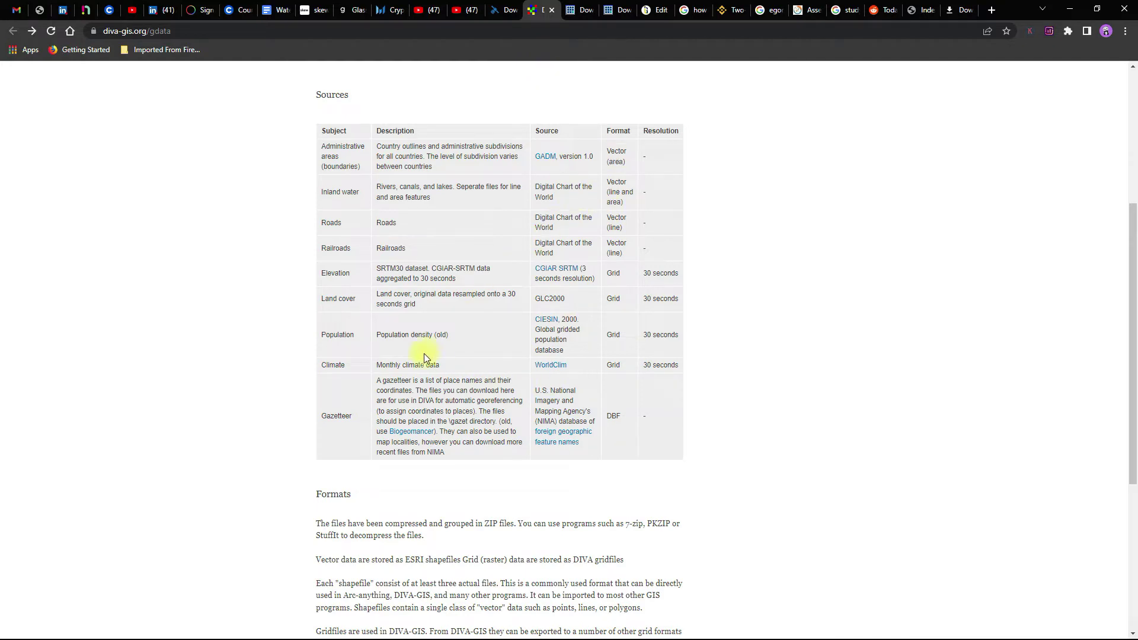
scroll(425, 353, "down", 5)
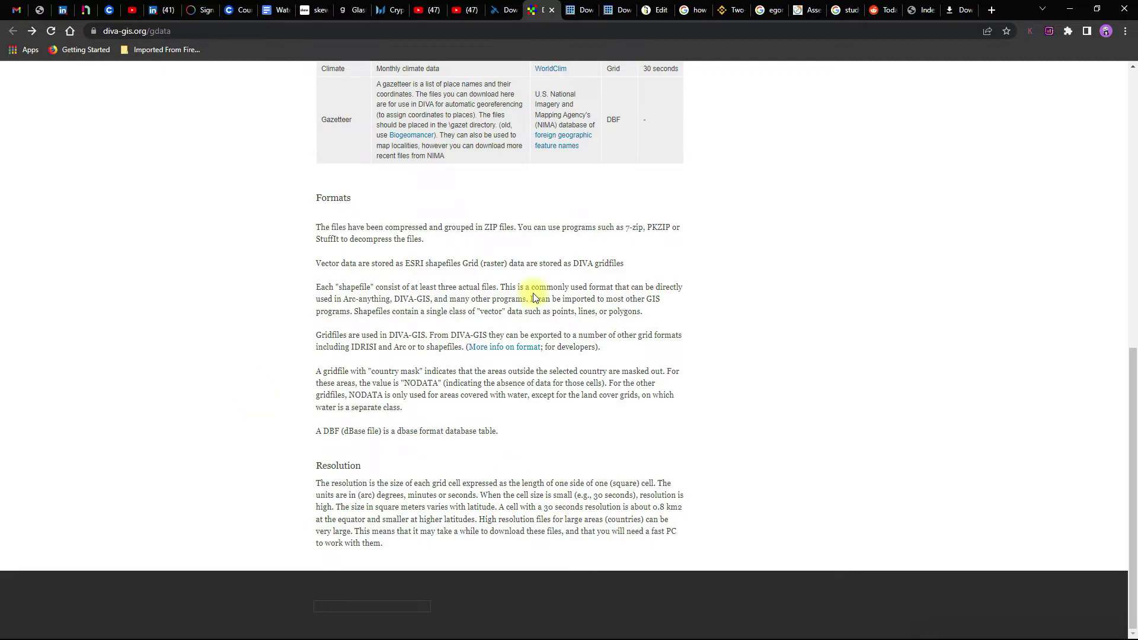
scroll(532, 293, "up", 8)
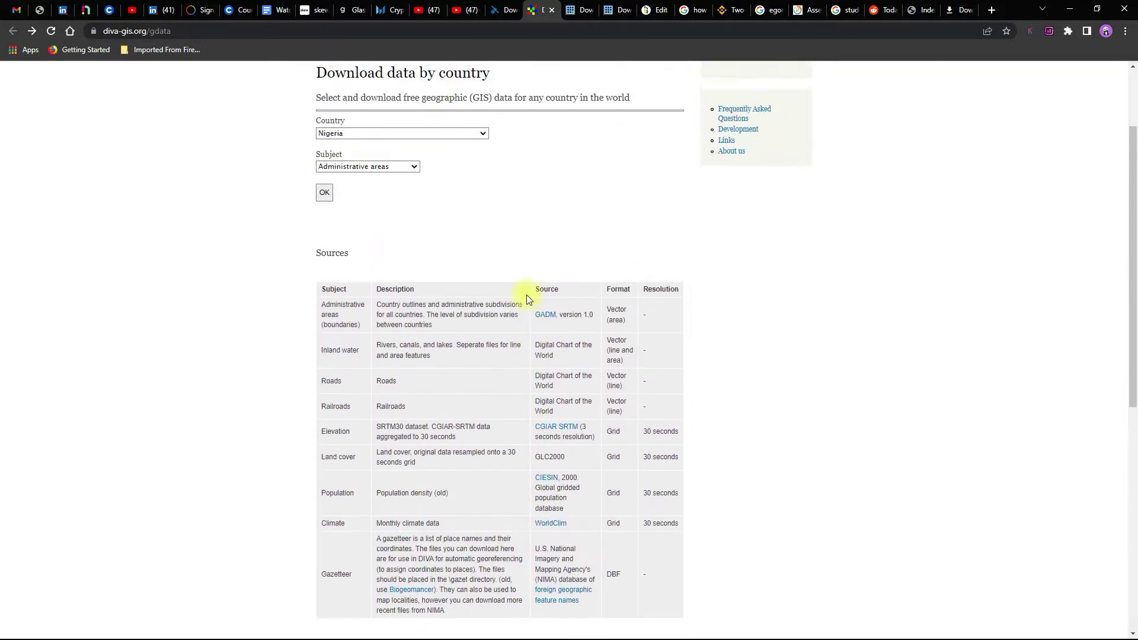
scroll(529, 299, "up", 2)
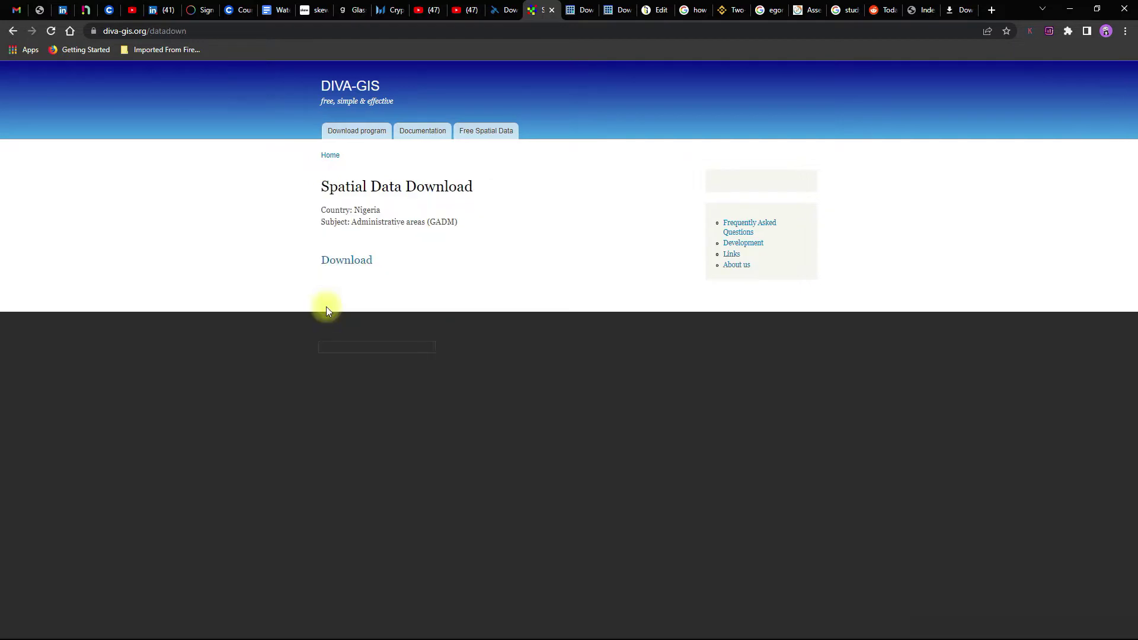
left_click(349, 266)
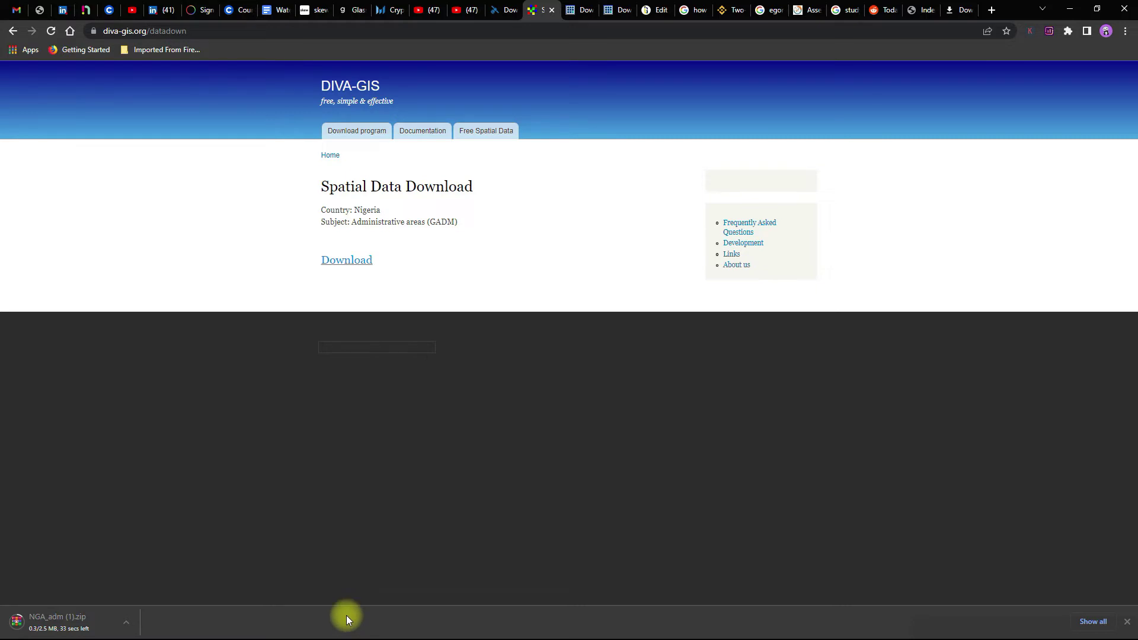
left_click(385, 626)
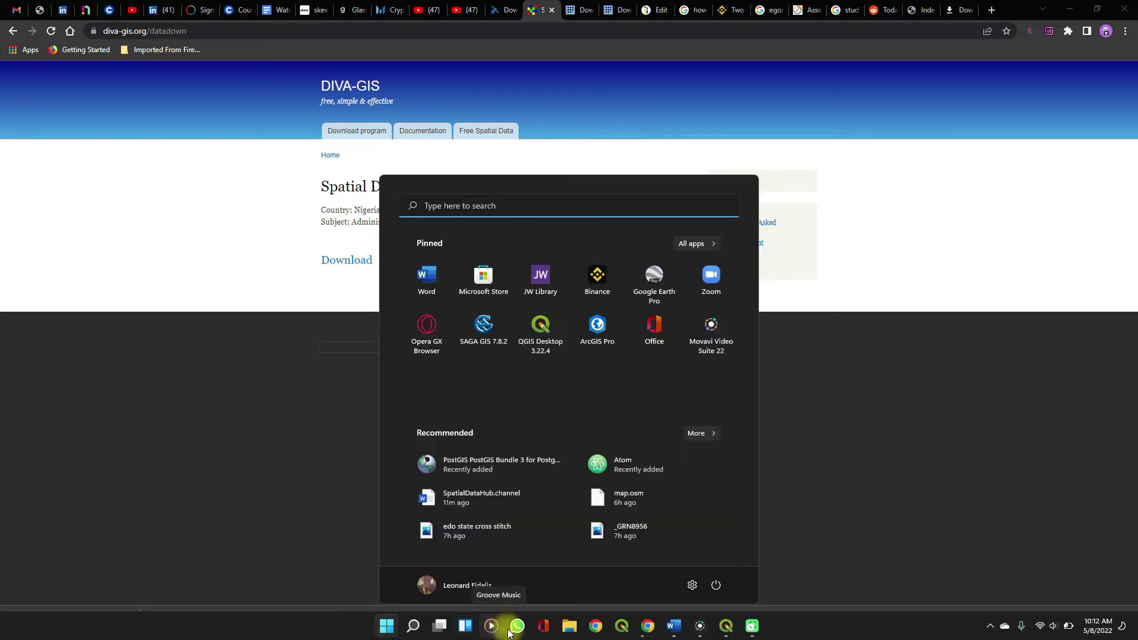
Extract NGA_adm.zip in Downloads into an NGA_adm folder.
key("Escape")
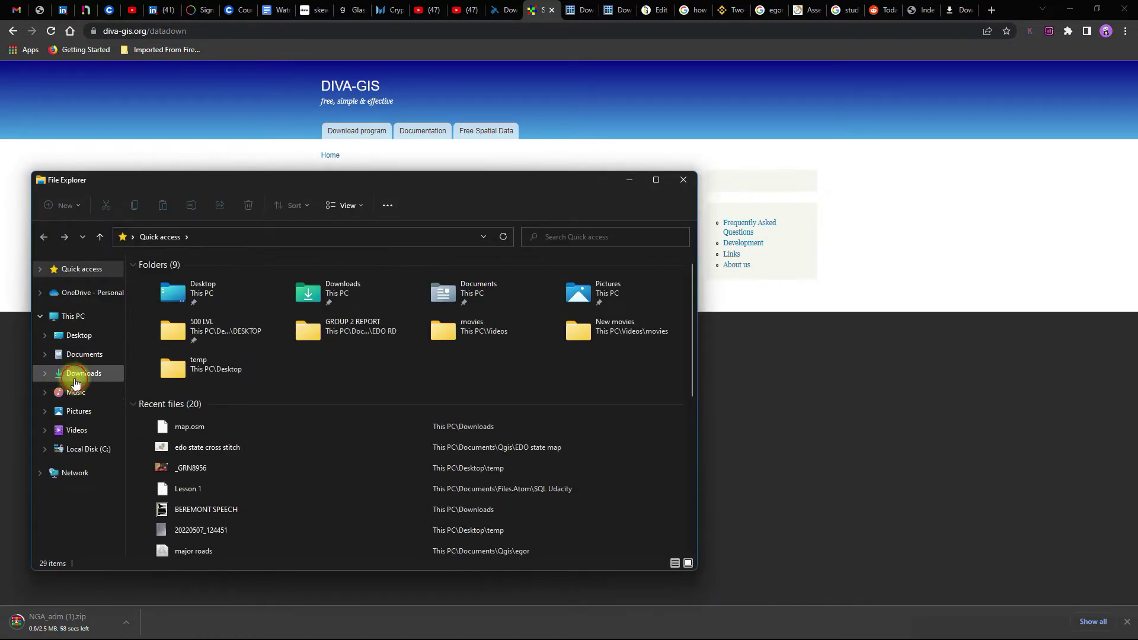
left_click(75, 374)
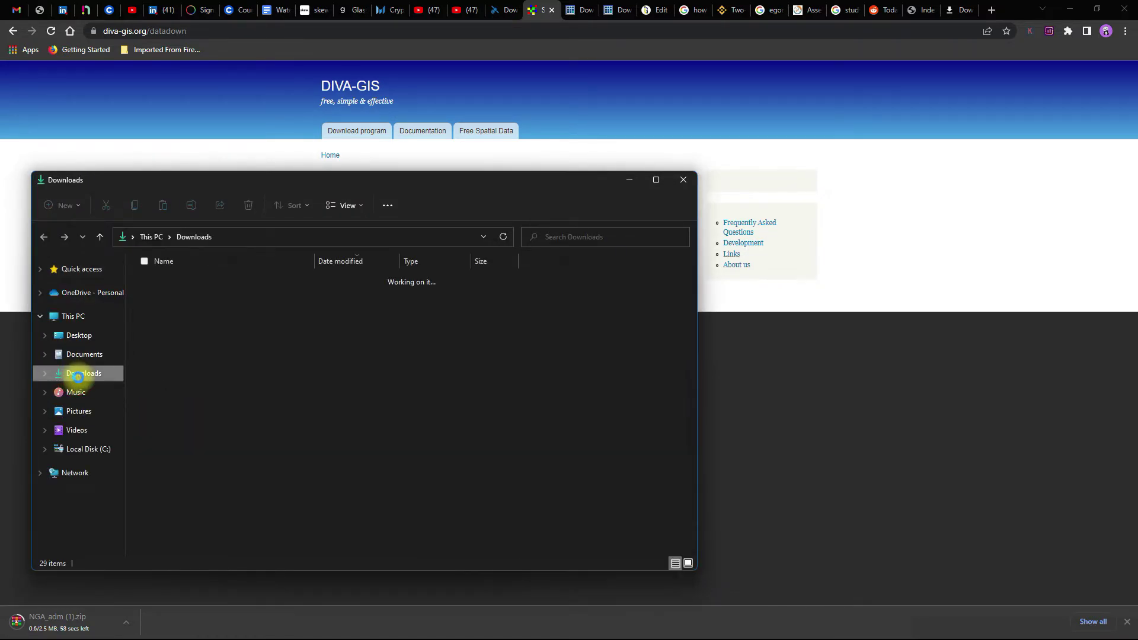
left_click(218, 384)
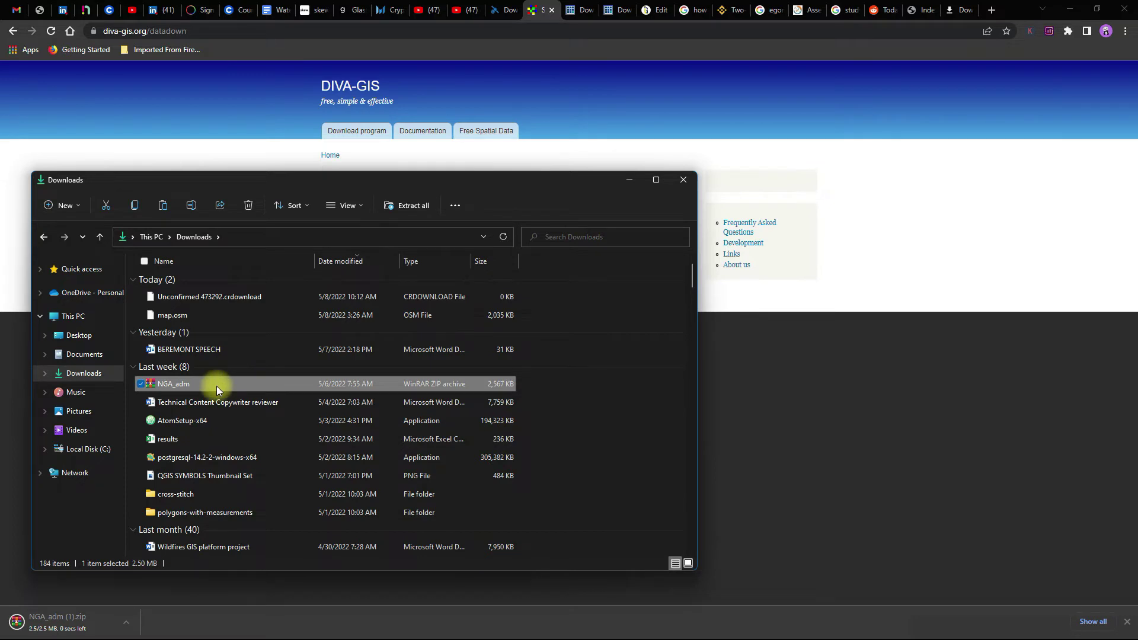
right_click(216, 386)
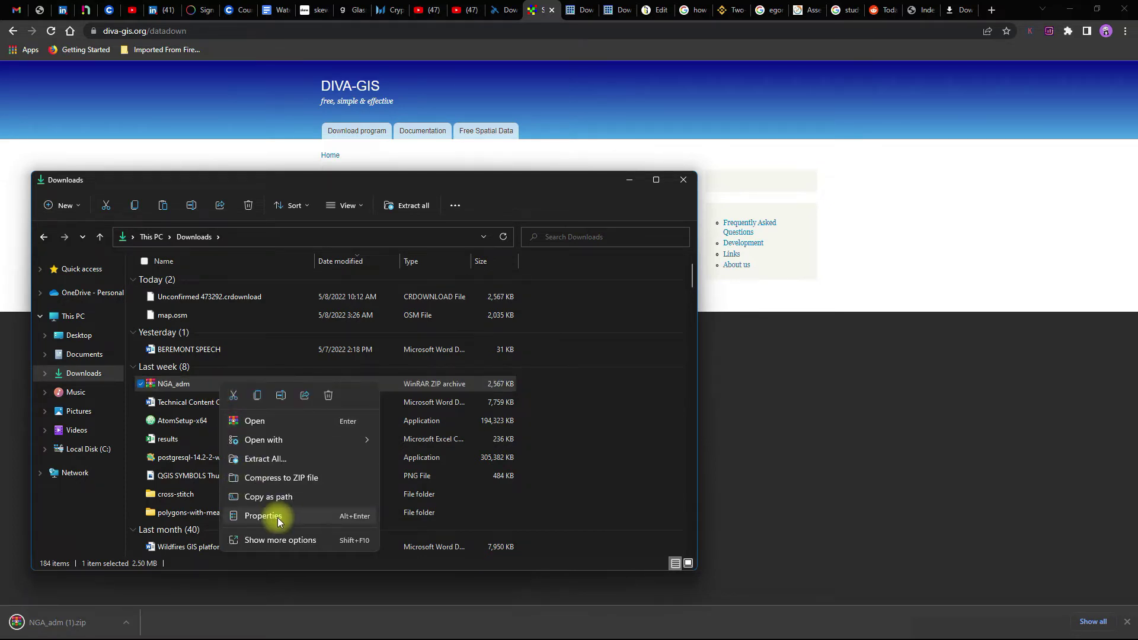
left_click(284, 540)
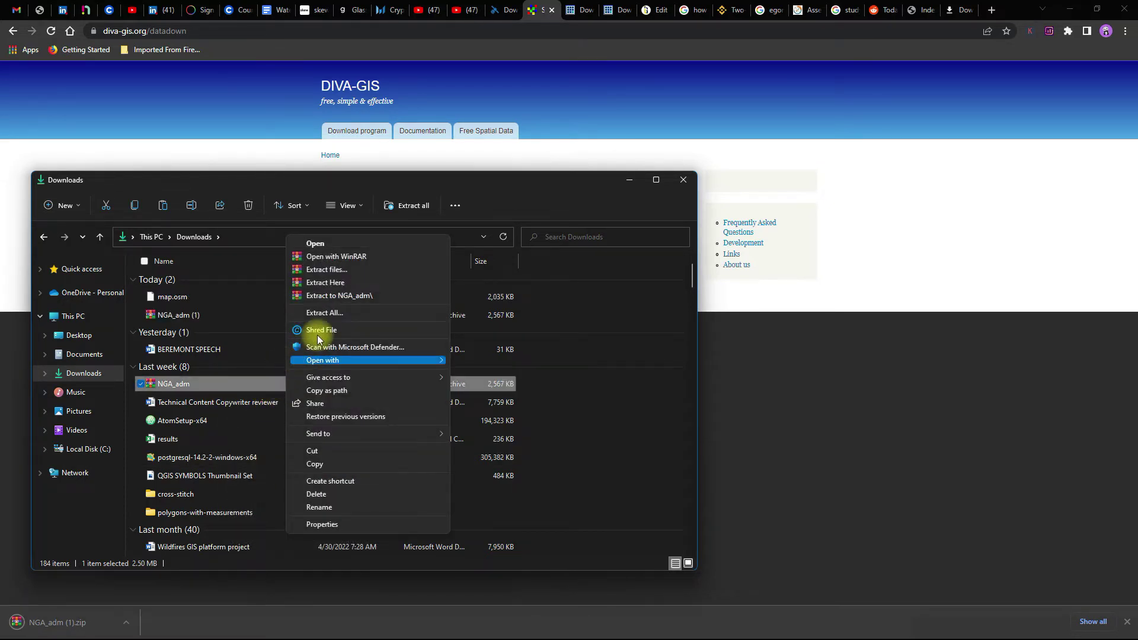
left_click(341, 297)
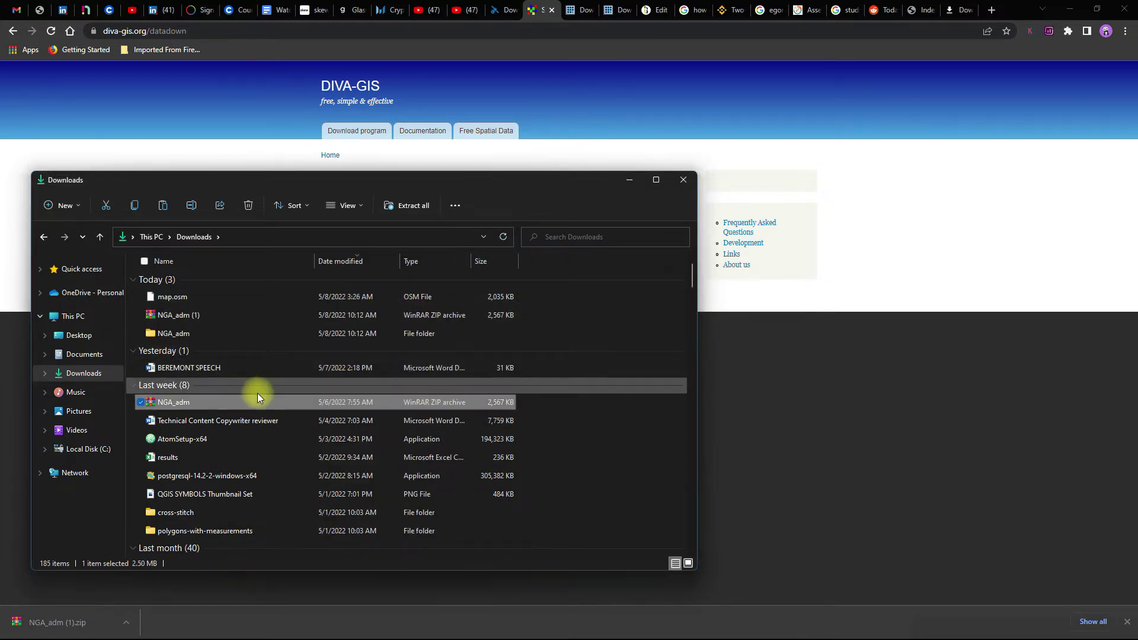
Open the extracted NGA_adm folder to check its shapefiles, then close Explorer.
left_click(242, 333)
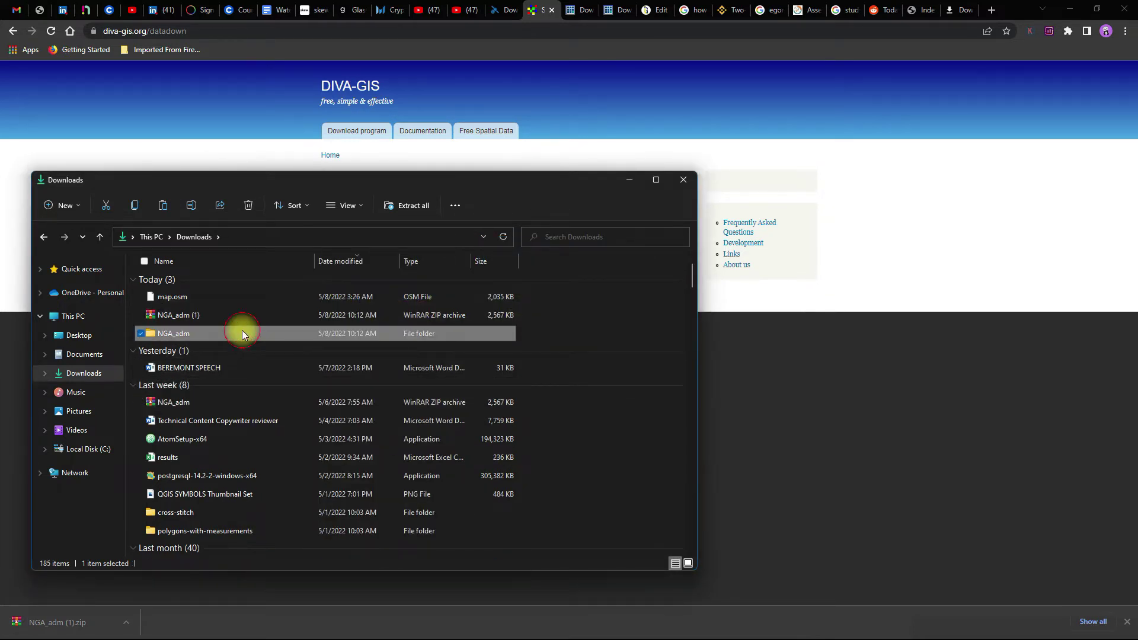
double_click(242, 333)
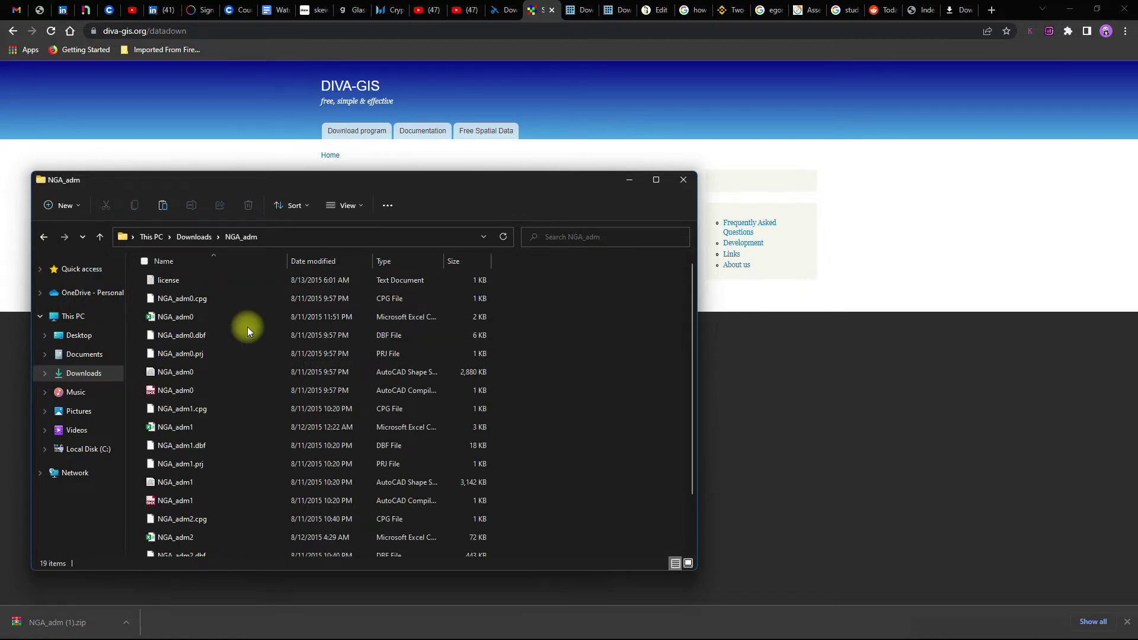
left_click(681, 181)
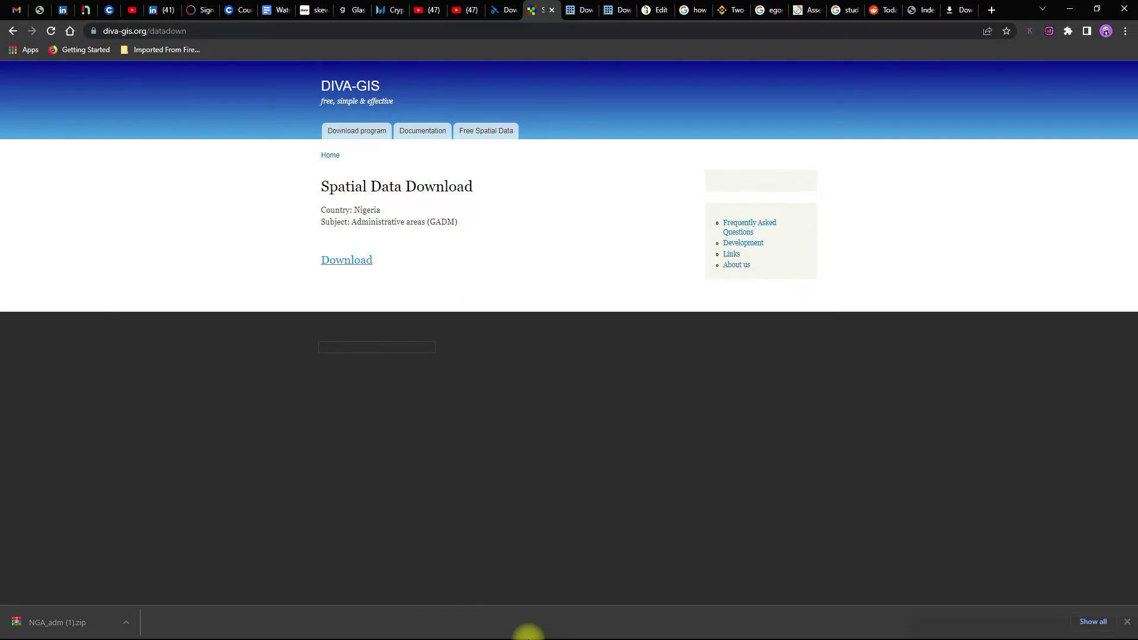
key("super")
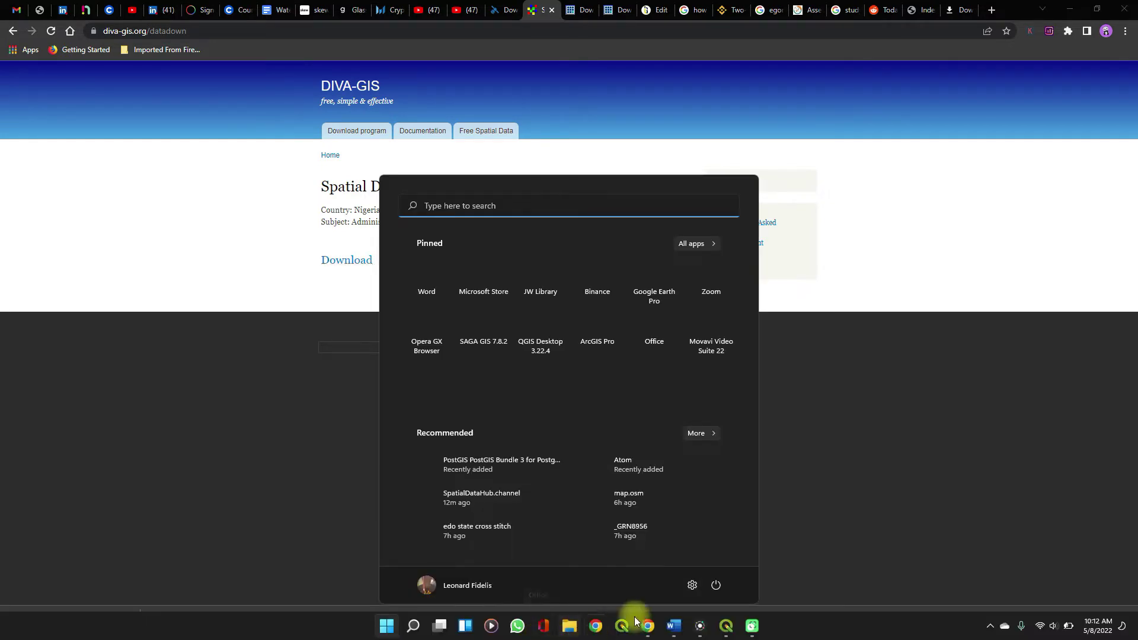
In the empty QGIS project's Browser panel, expand Home and then Downloads to list the files.
left_click(726, 627)
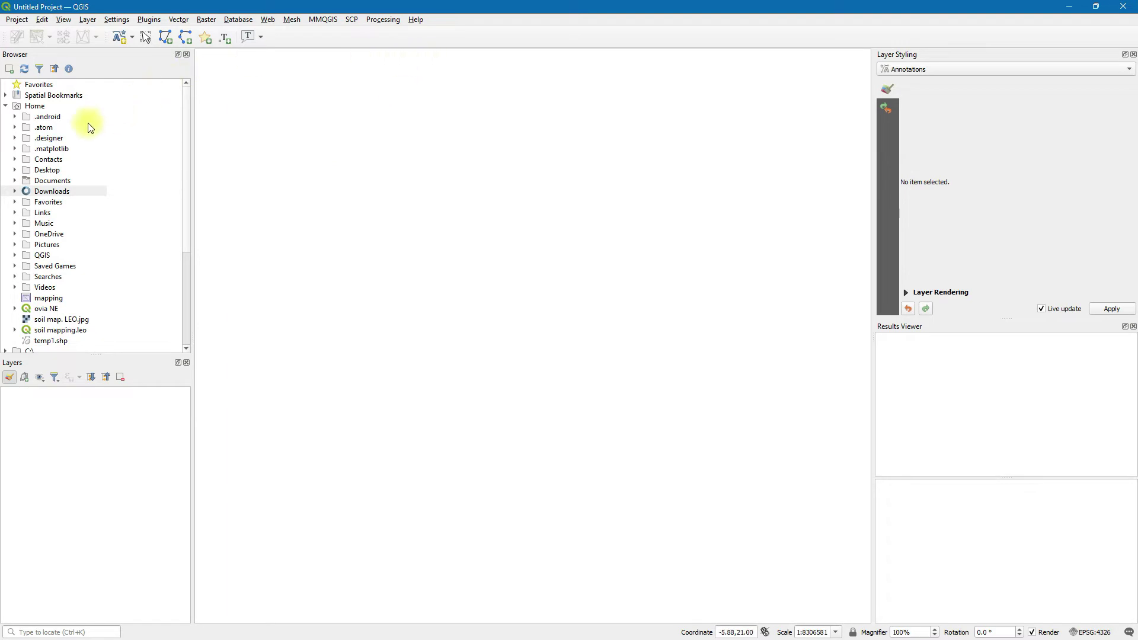
right_click(437, 36)
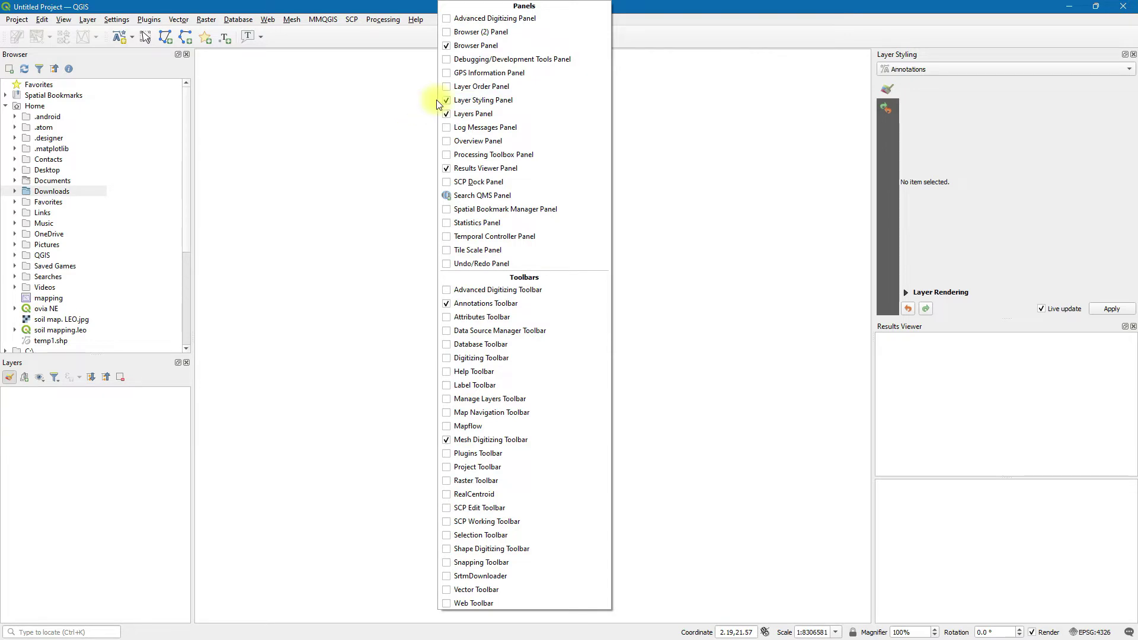
left_click(365, 104)
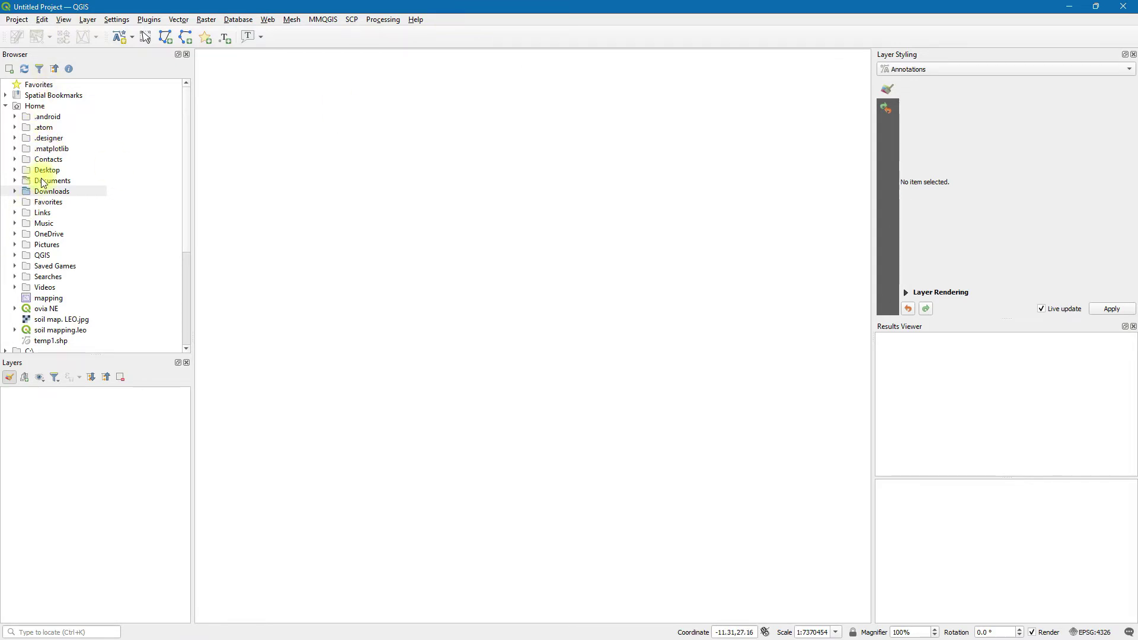
double_click(35, 107)
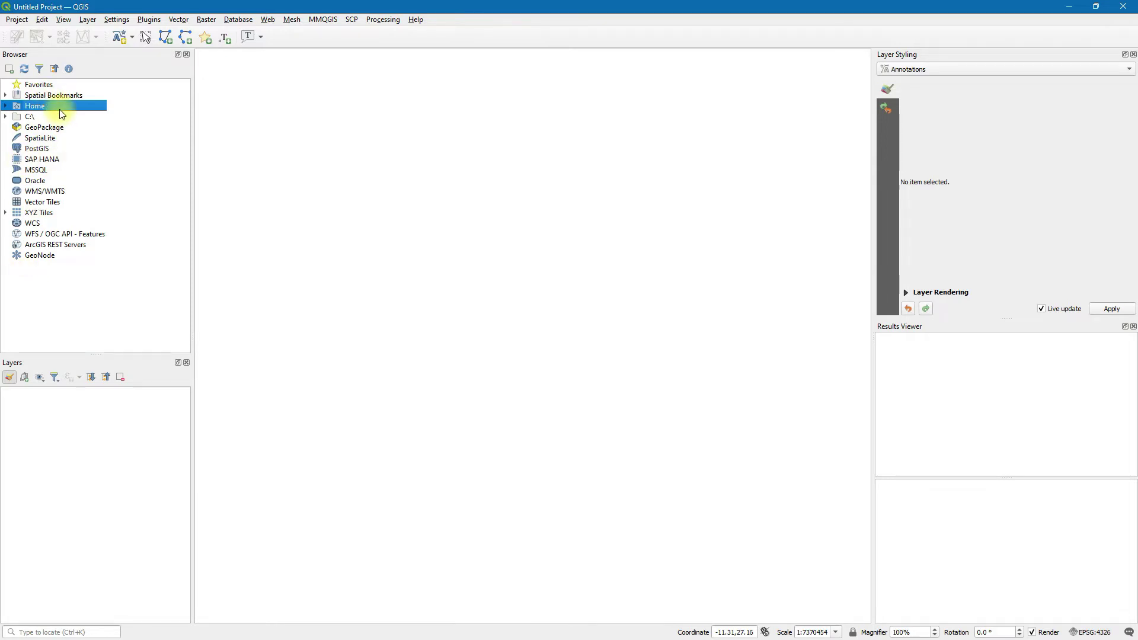
double_click(62, 111)
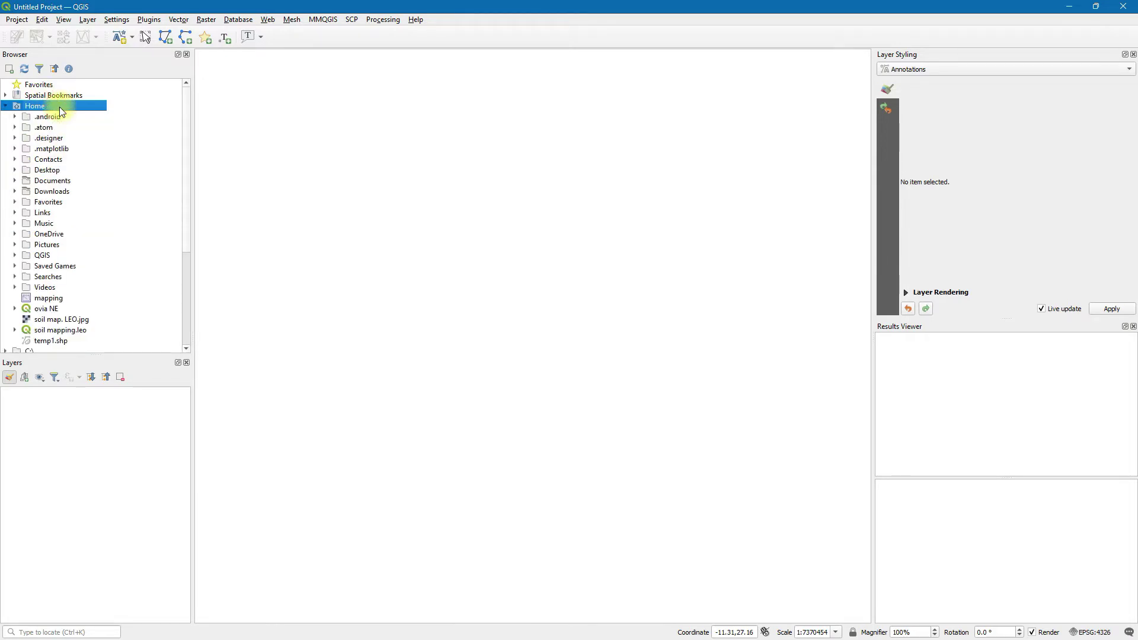
scroll(49, 216, "down", 3)
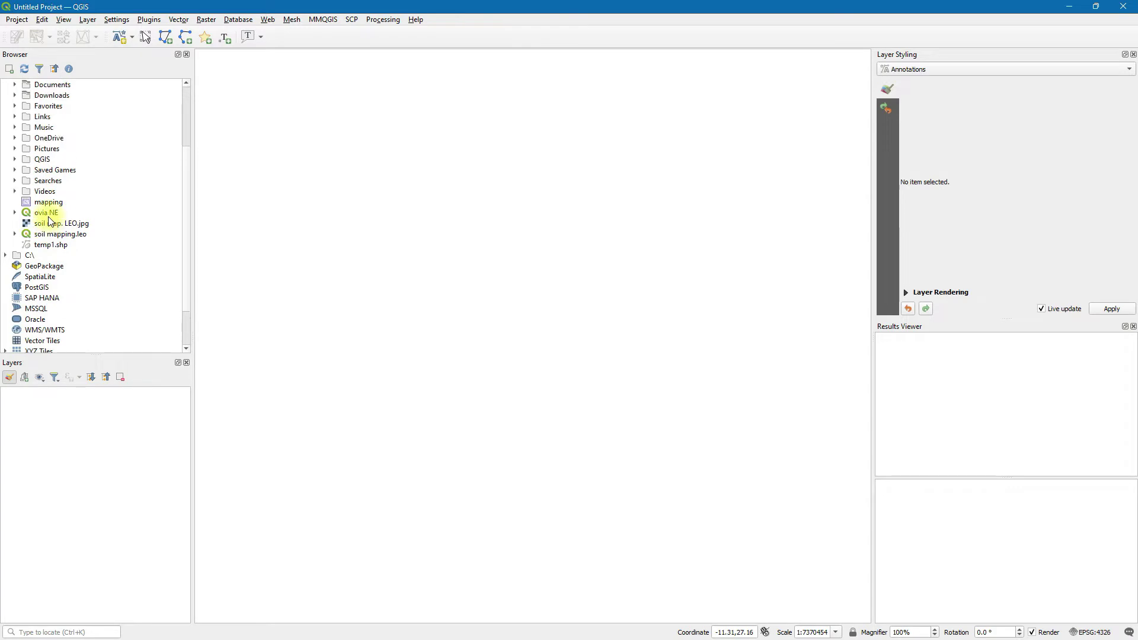
scroll(50, 220, "up", 1)
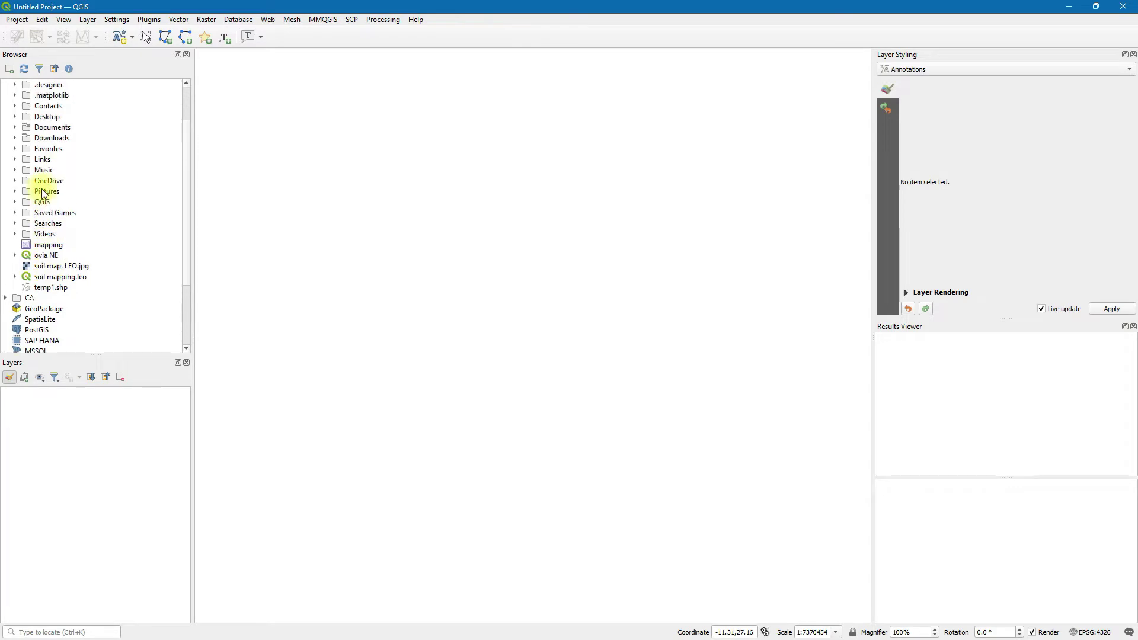
left_click(59, 138)
double_click(62, 139)
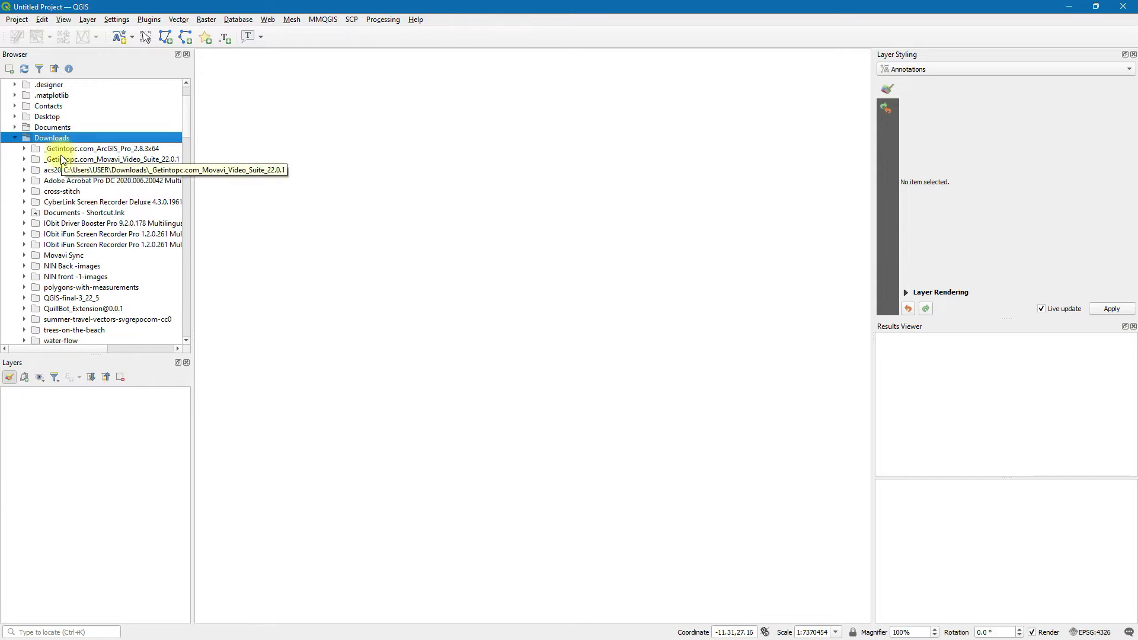
scroll(62, 159, "down", 6)
left_click(387, 626)
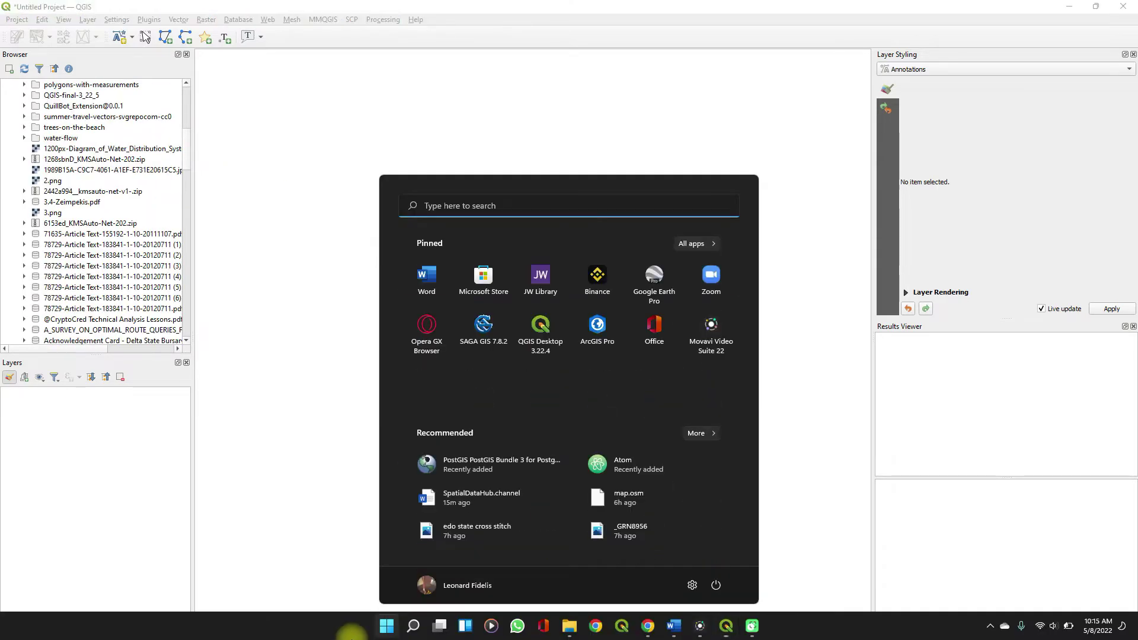
Drag NGA_adm0 from the reopened NGA_adm folder onto the QGIS map to show Nigeria's outline.
left_click(569, 625)
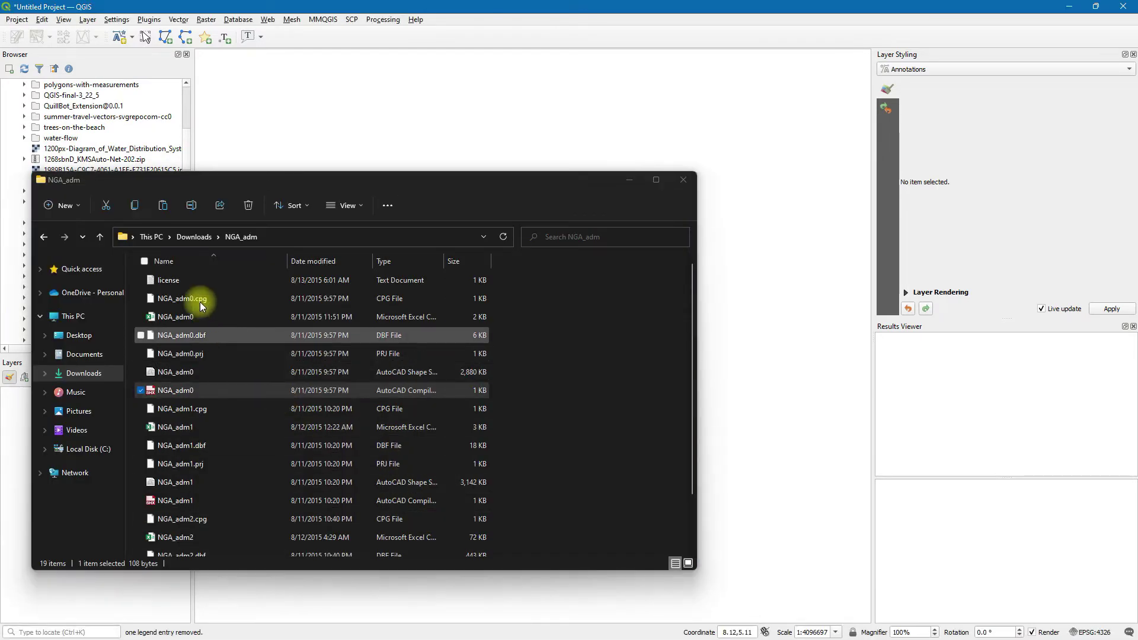
left_click(44, 236)
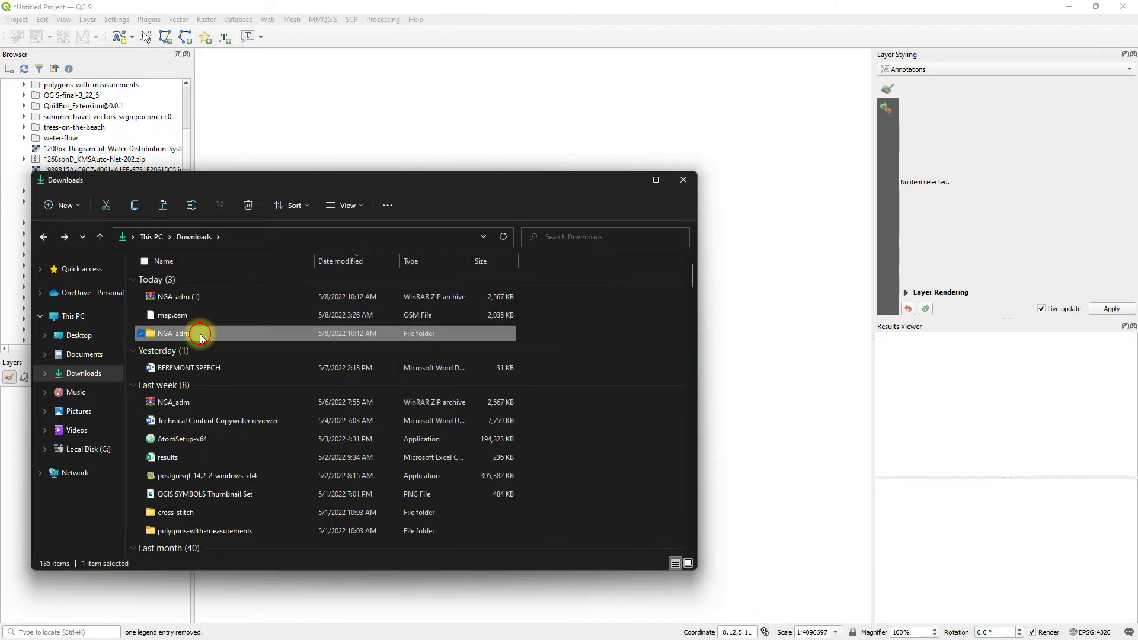
double_click(200, 333)
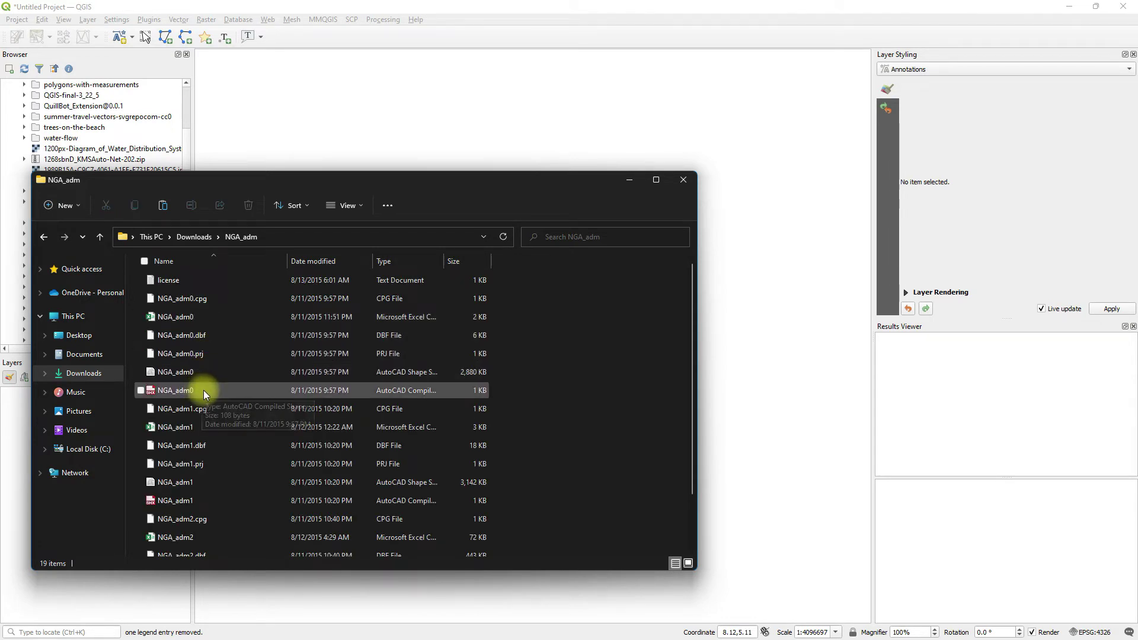
scroll(232, 329, "down", 1)
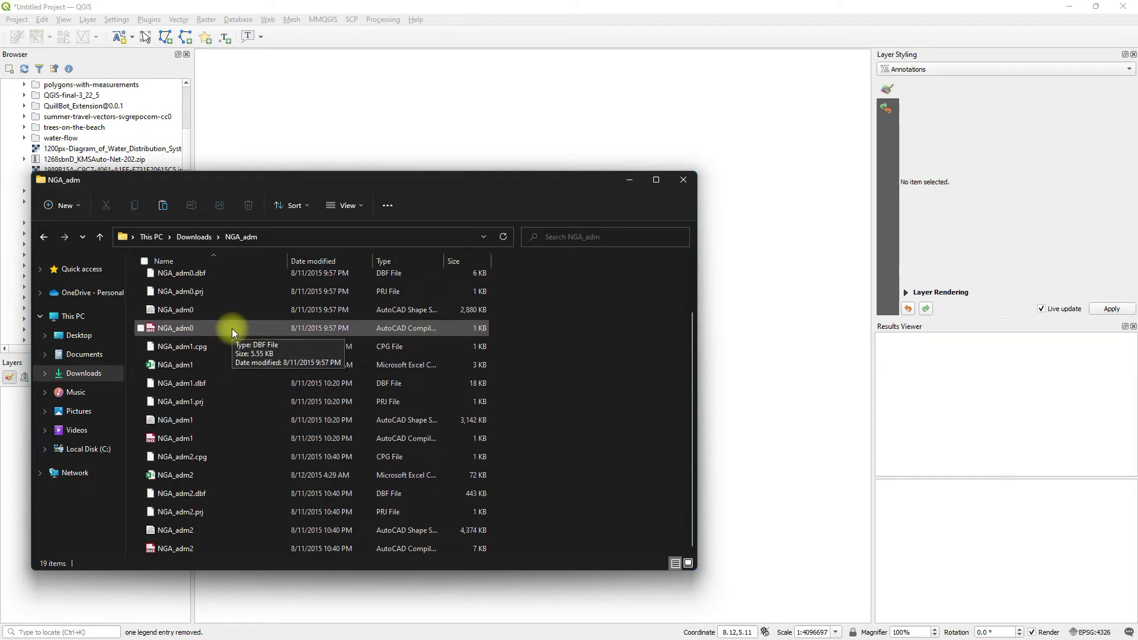
scroll(232, 328, "up", 1)
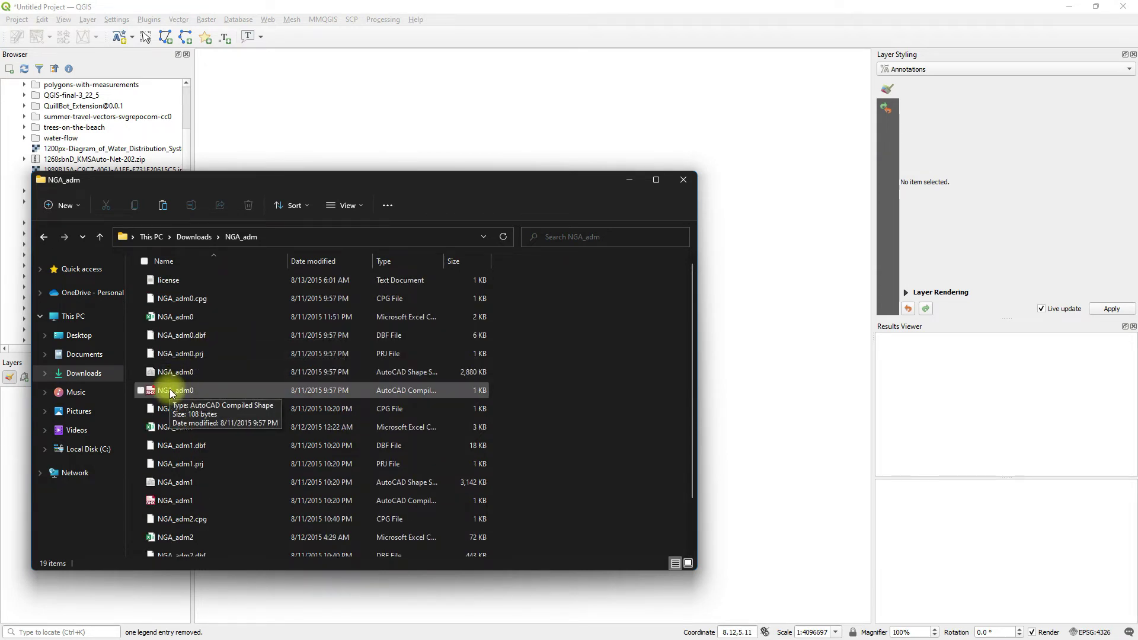
left_click_drag(170, 391, 330, 310)
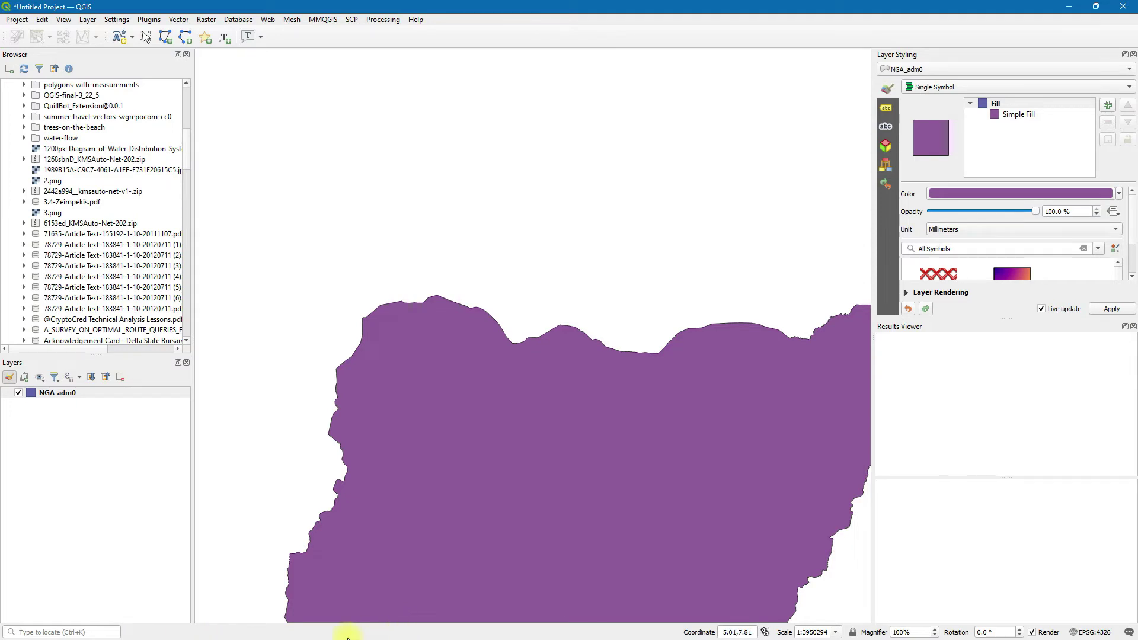
mouse_move(348, 638)
left_click(387, 625)
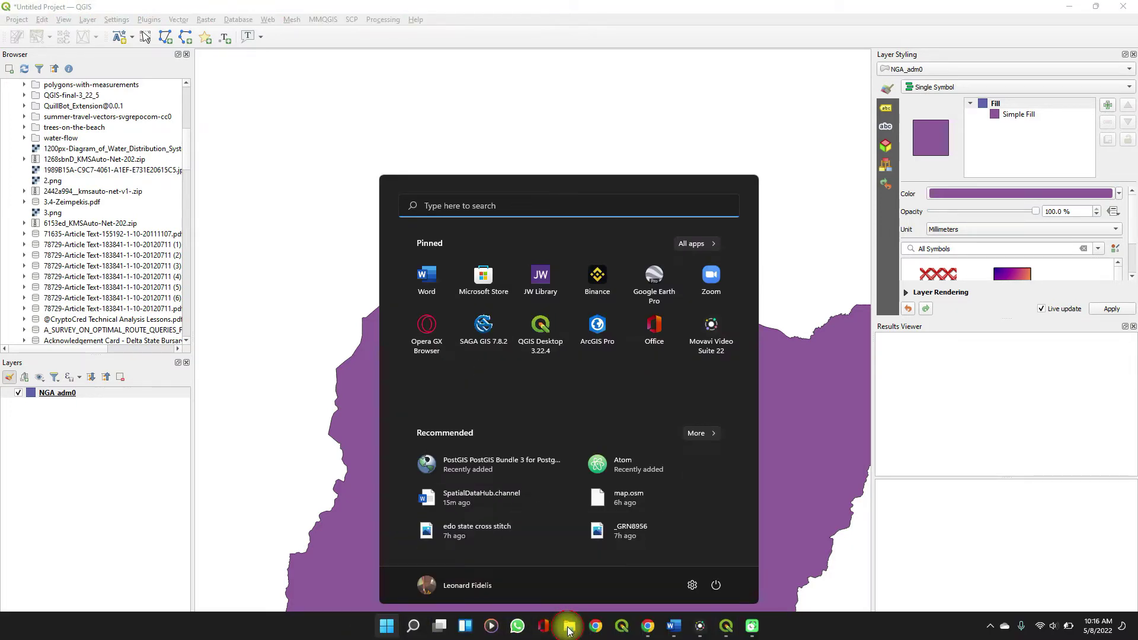
key("Escape")
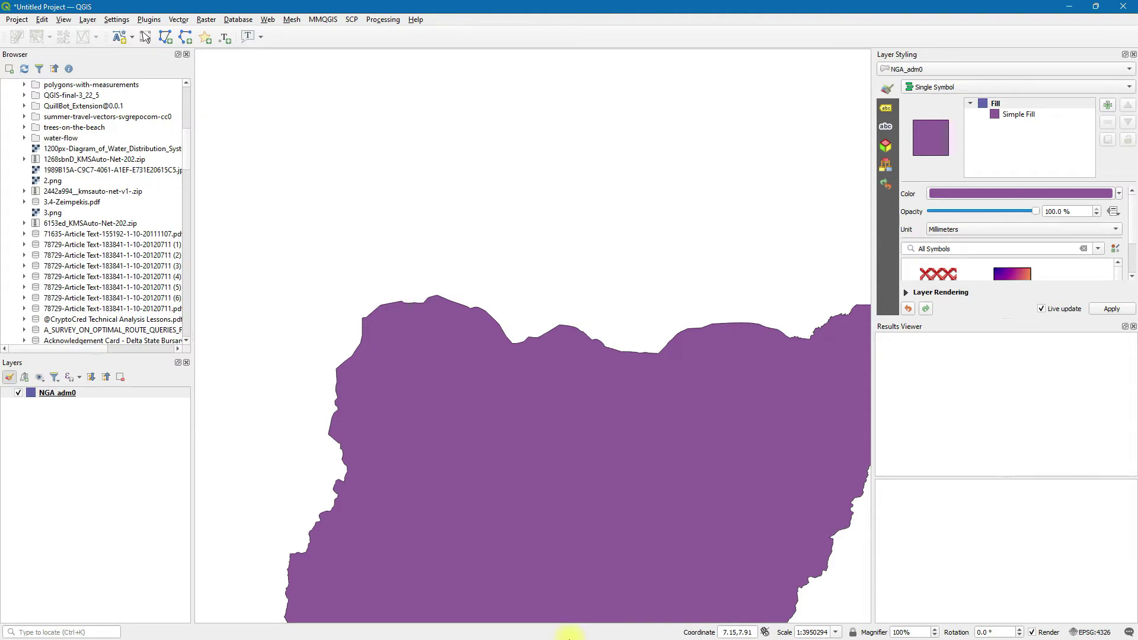
key("super")
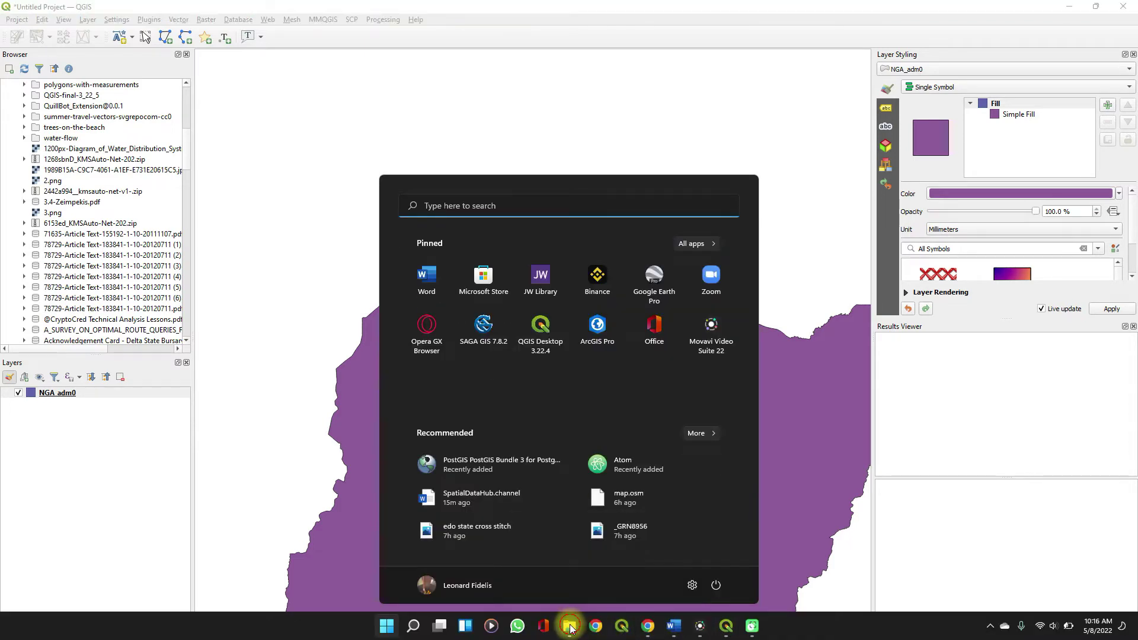
key("Escape")
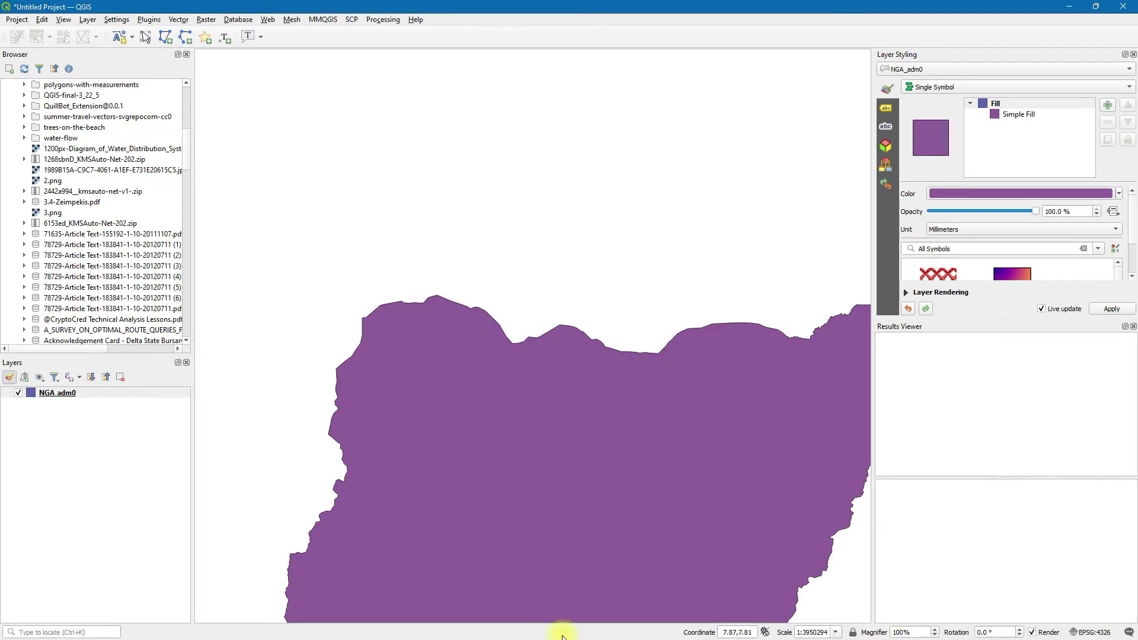
key("super")
key("Escape")
key("super")
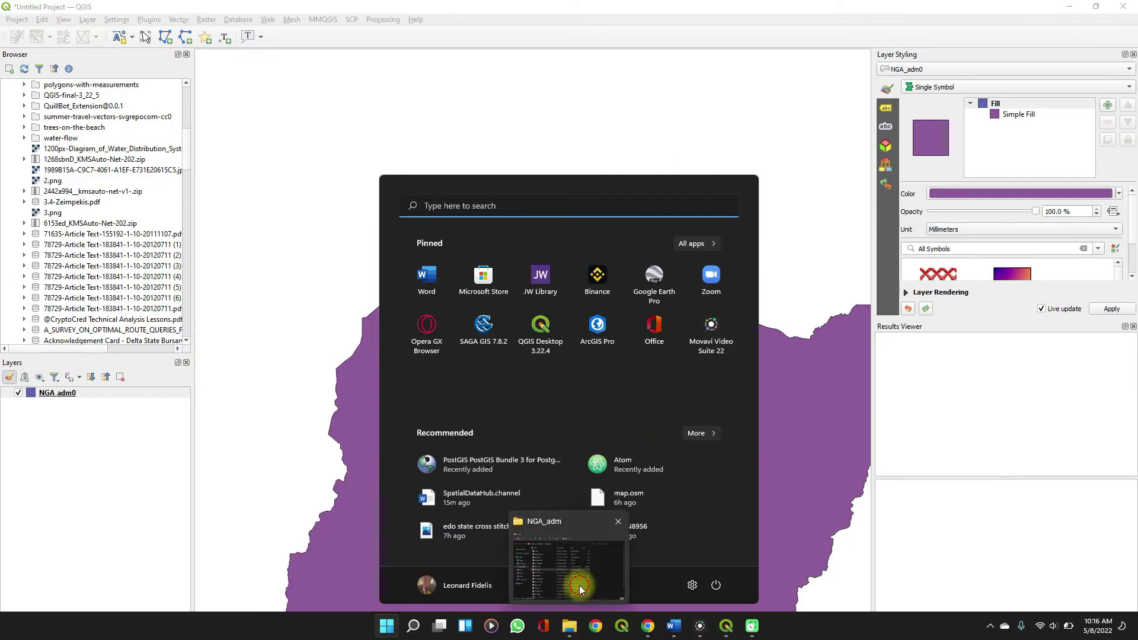
key("Escape")
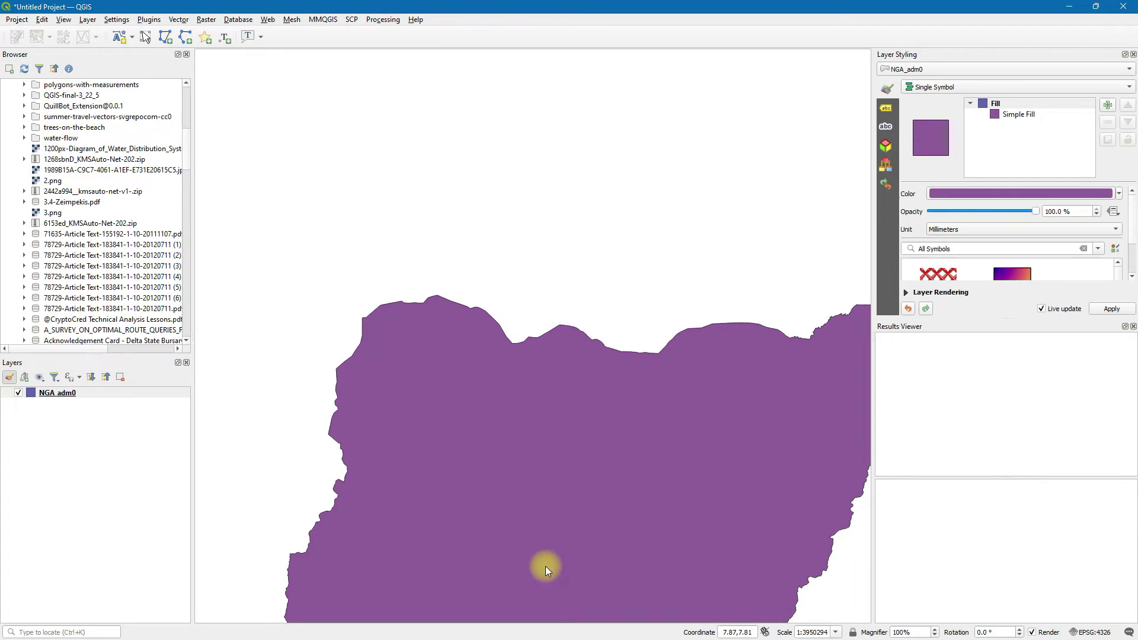
key("super")
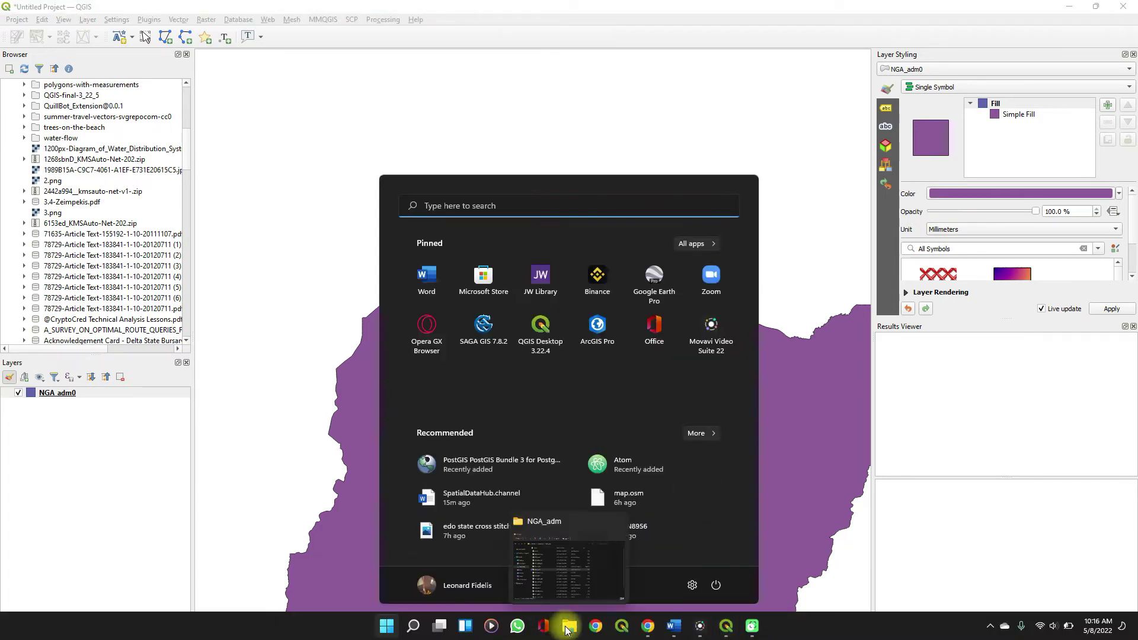
left_click(565, 626)
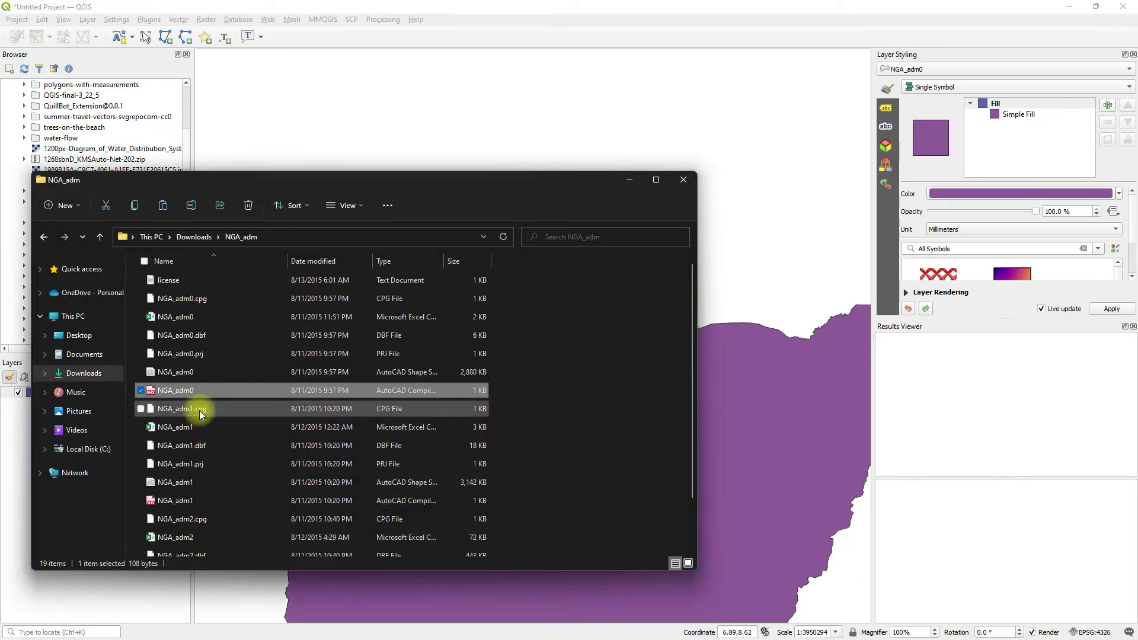
Select the NGA_adm1 and NGA_adm2 shapefiles together and drag both onto the QGIS canvas.
scroll(200, 404, "down", 1)
left_click(196, 437)
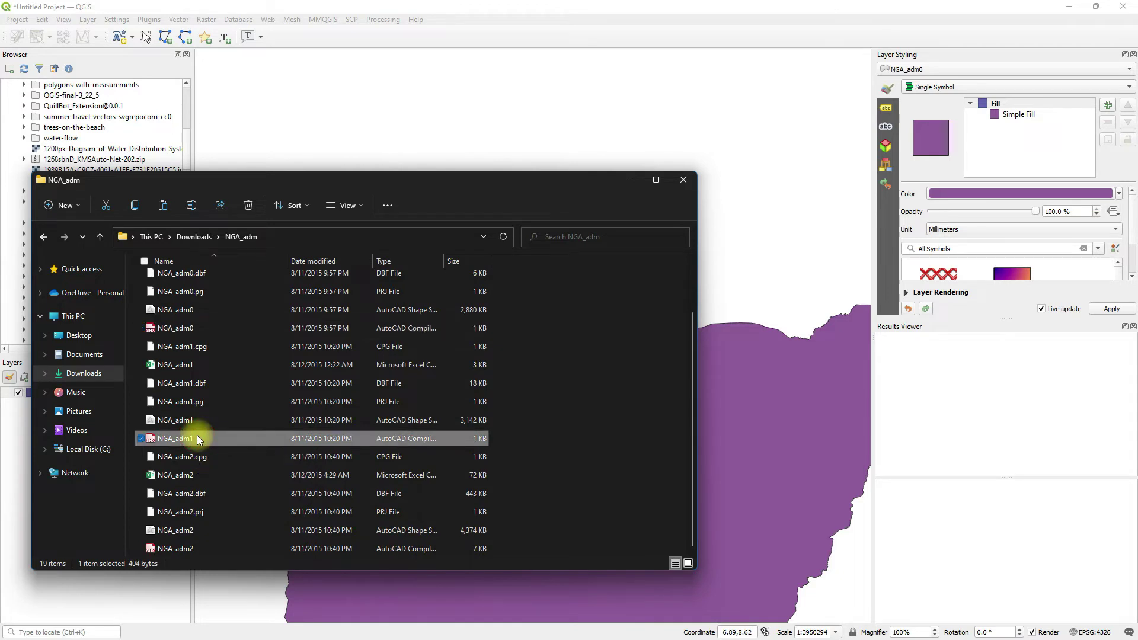
left_click(197, 550, "ctrl")
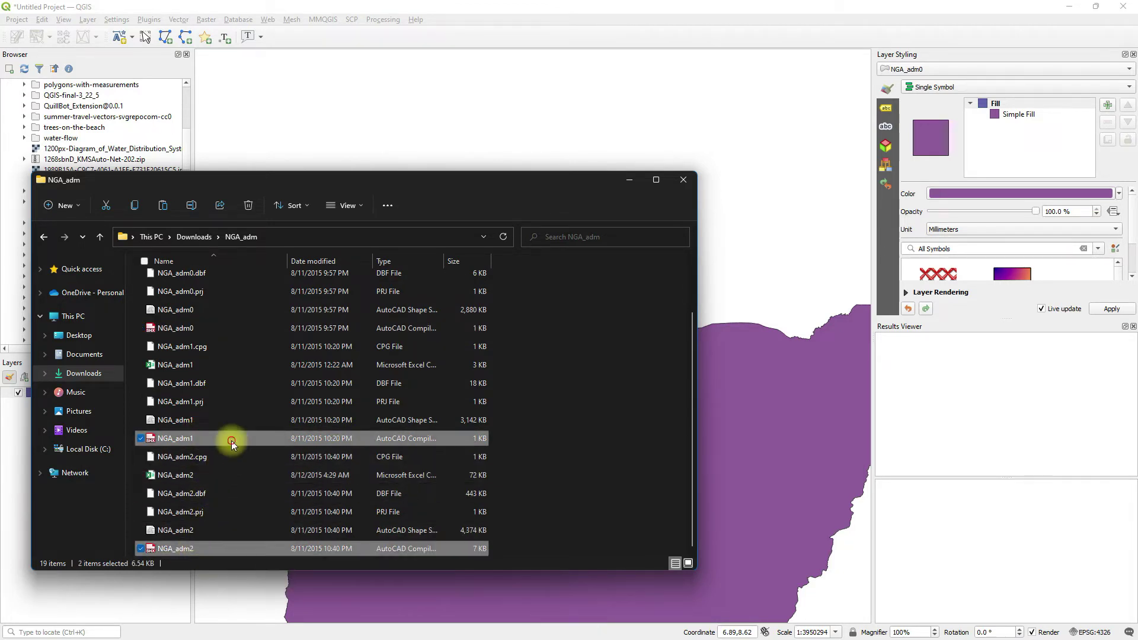
left_click_drag(232, 440, 741, 197)
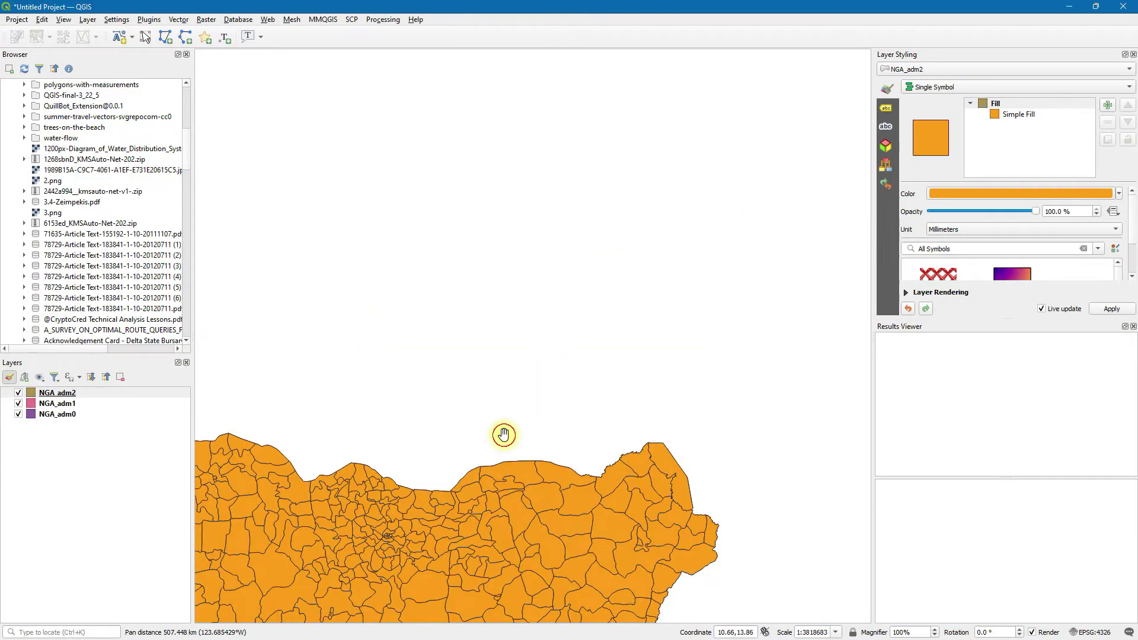
Pan and zoom out to fit Nigeria, select NGA_adm0, and hide the NGA_adm2 district layer.
left_click_drag(504, 436, 540, 311)
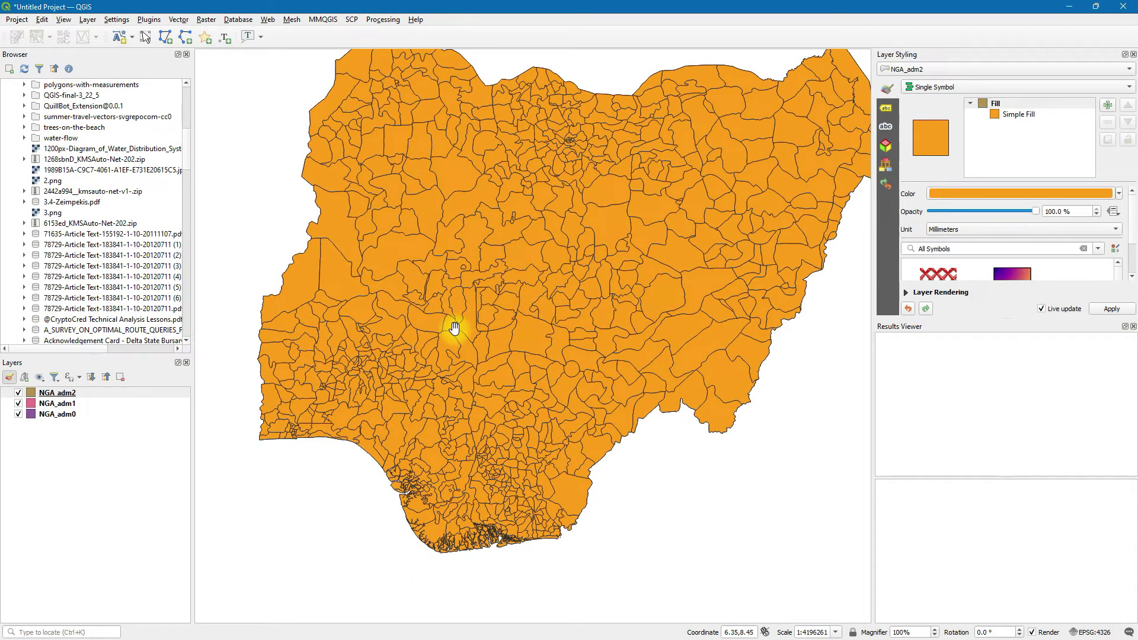
scroll(454, 328, "down", 2)
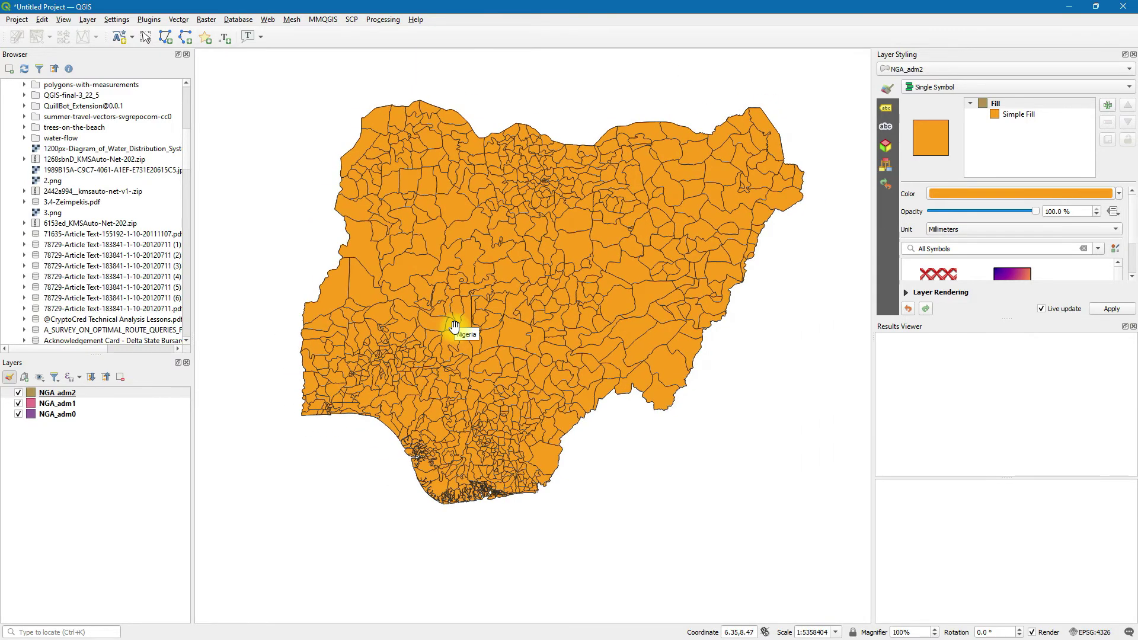
left_click(64, 415)
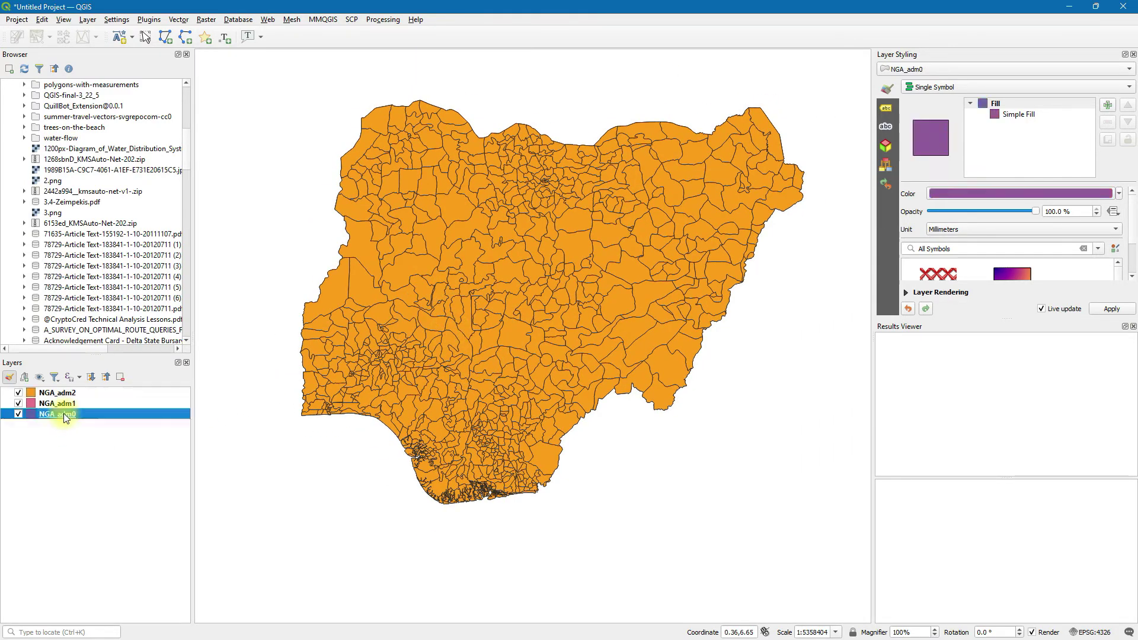
left_click(18, 394)
left_click(19, 404)
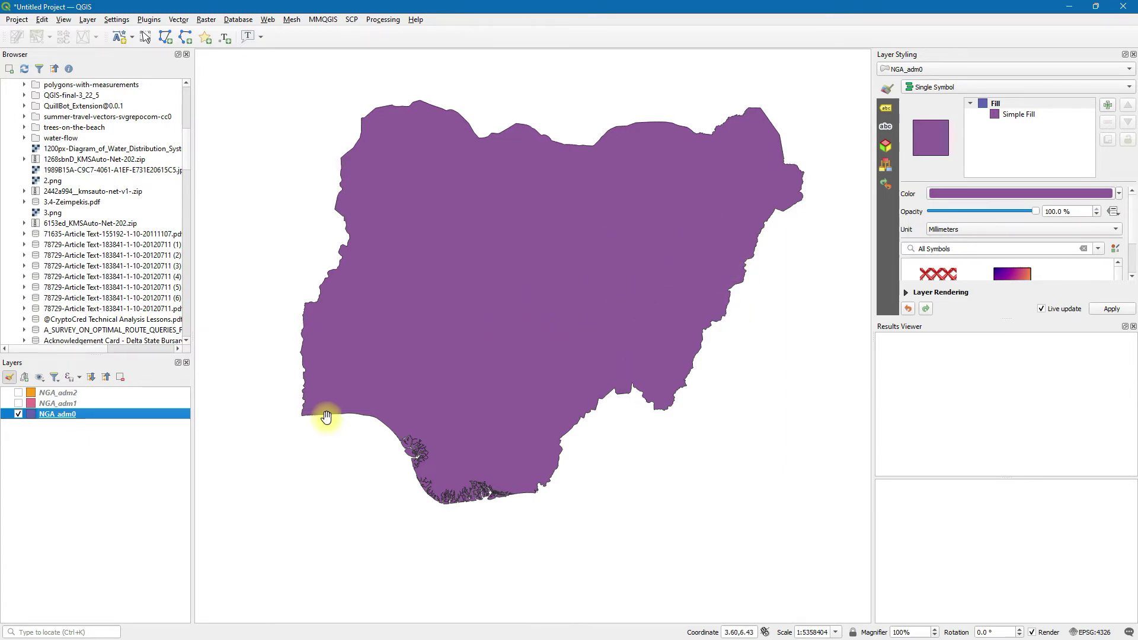
left_click(18, 403)
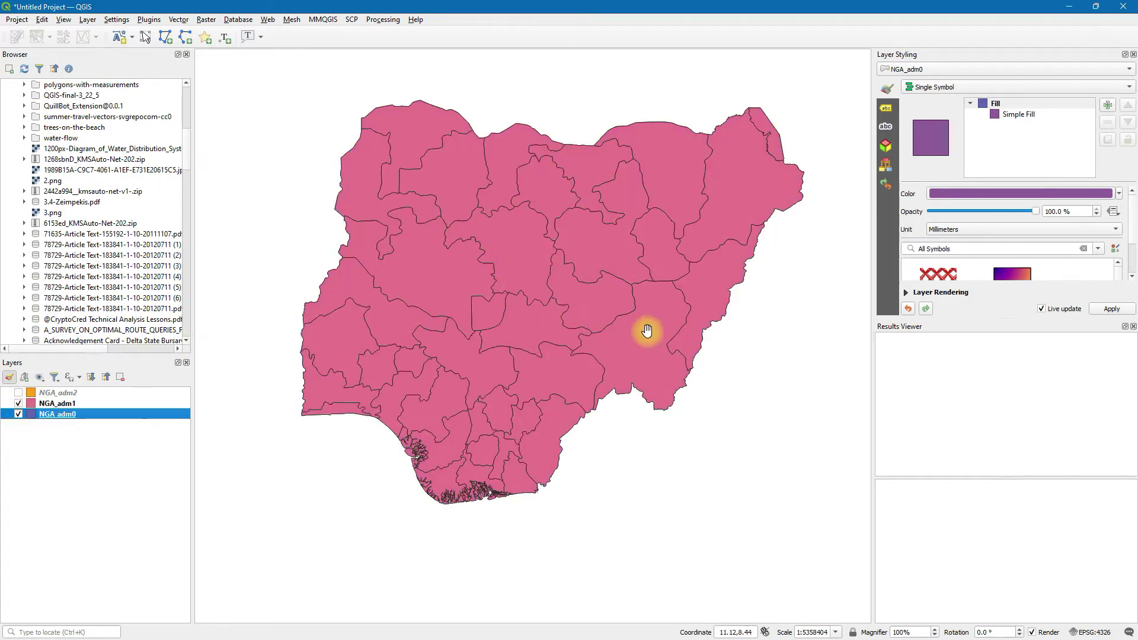
left_click(19, 394)
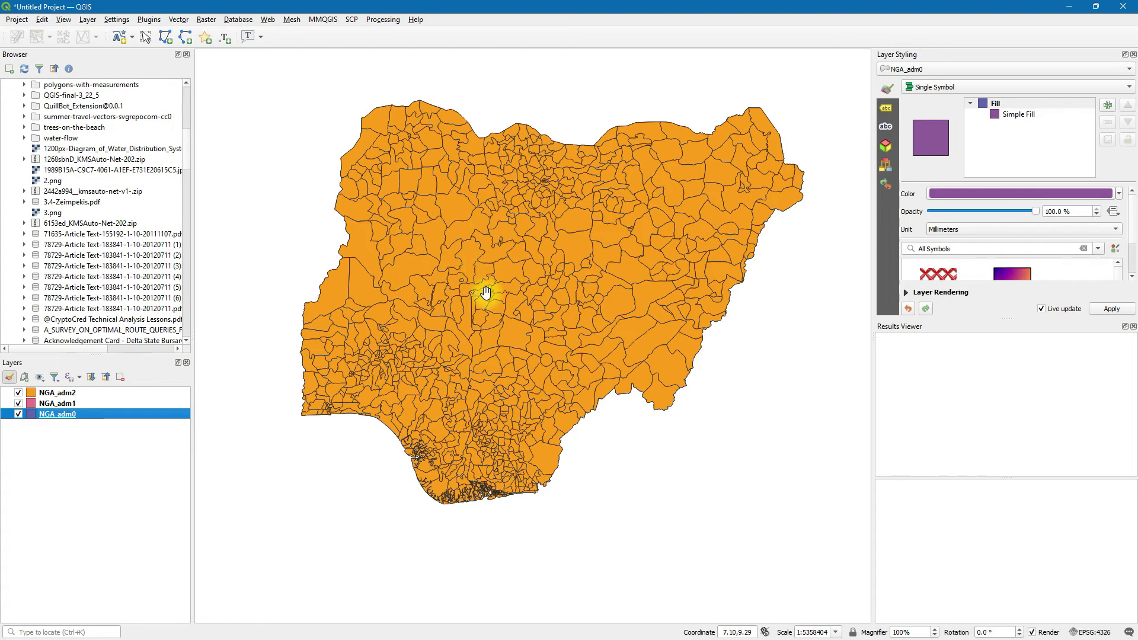
scroll(485, 291, "up", 1)
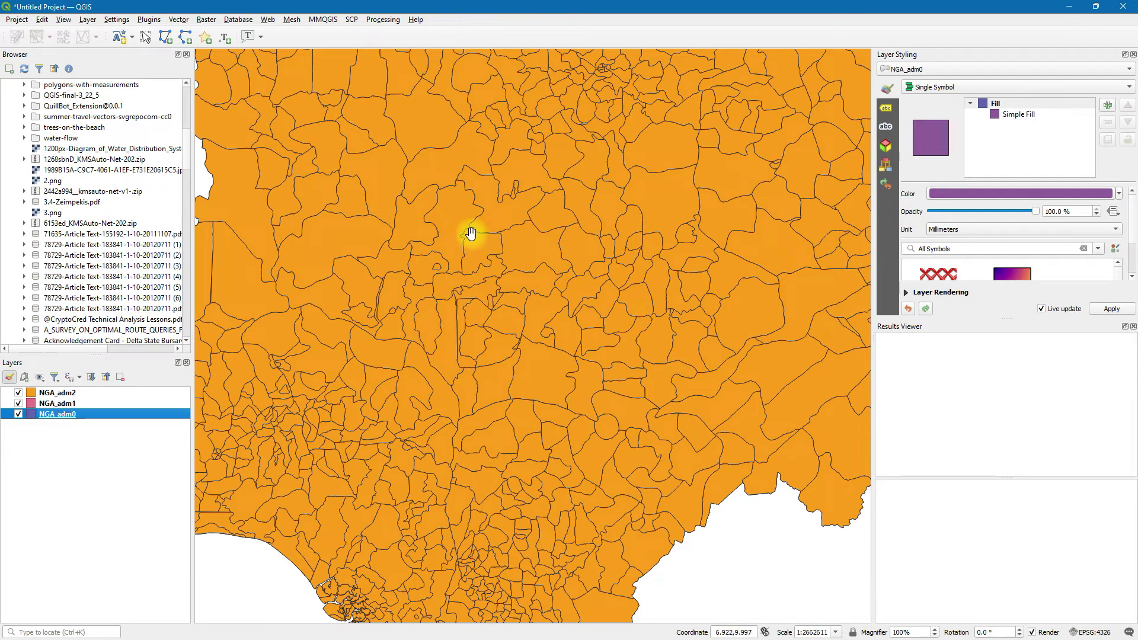
scroll(451, 215, "down", 2)
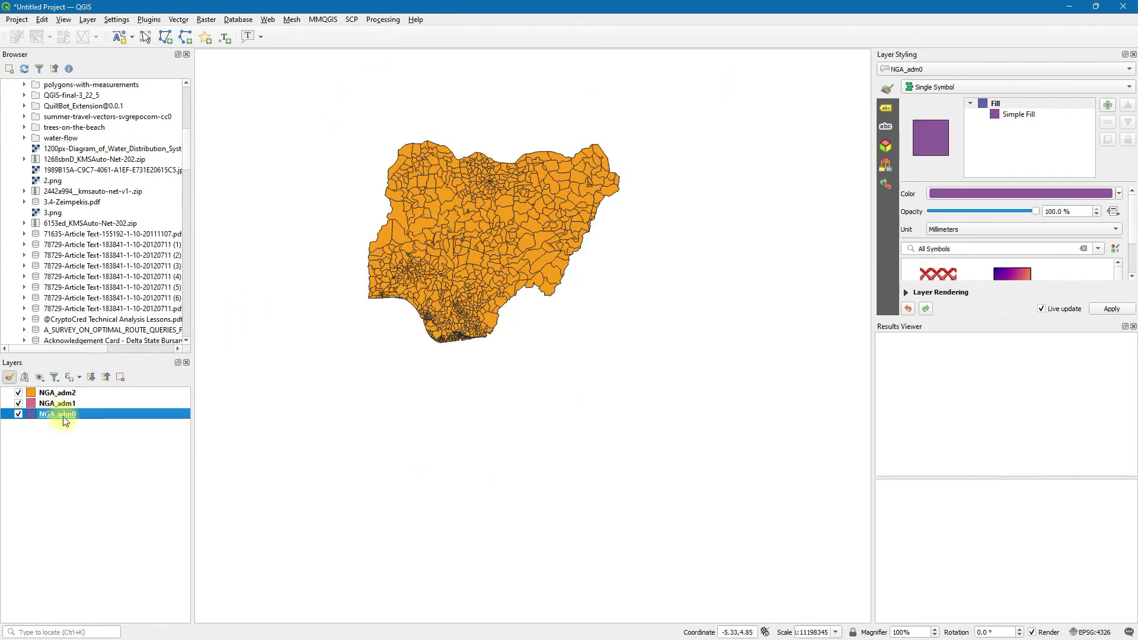
scroll(484, 187, "up", 1)
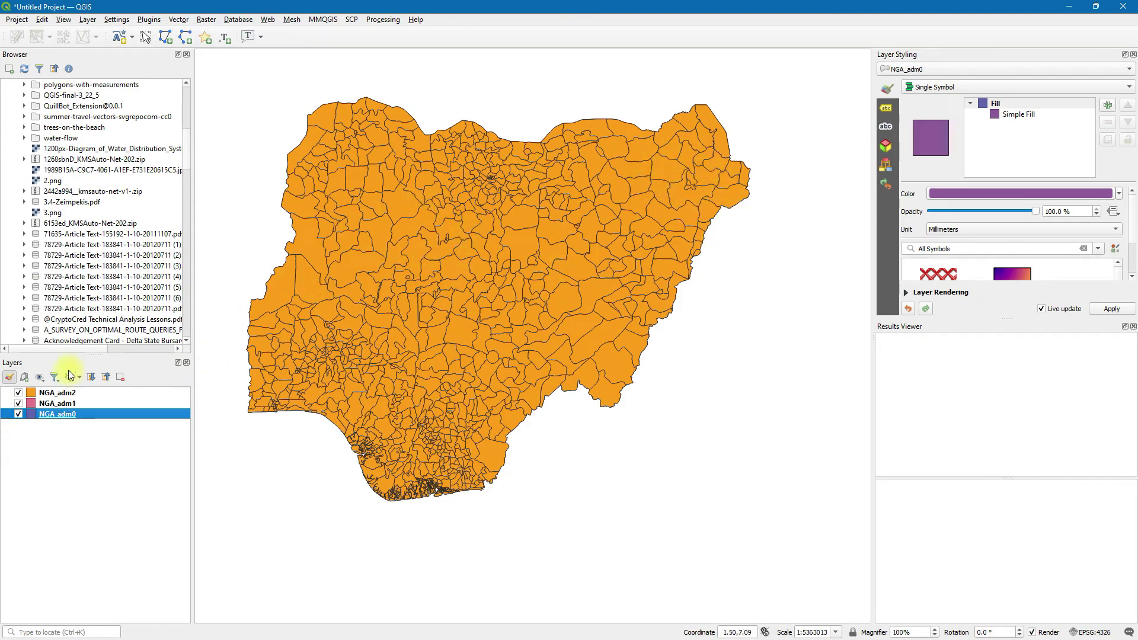
Hide NGA_adm2 and review NGA_adm1's 38 state records in its attribute table.
left_click(18, 393)
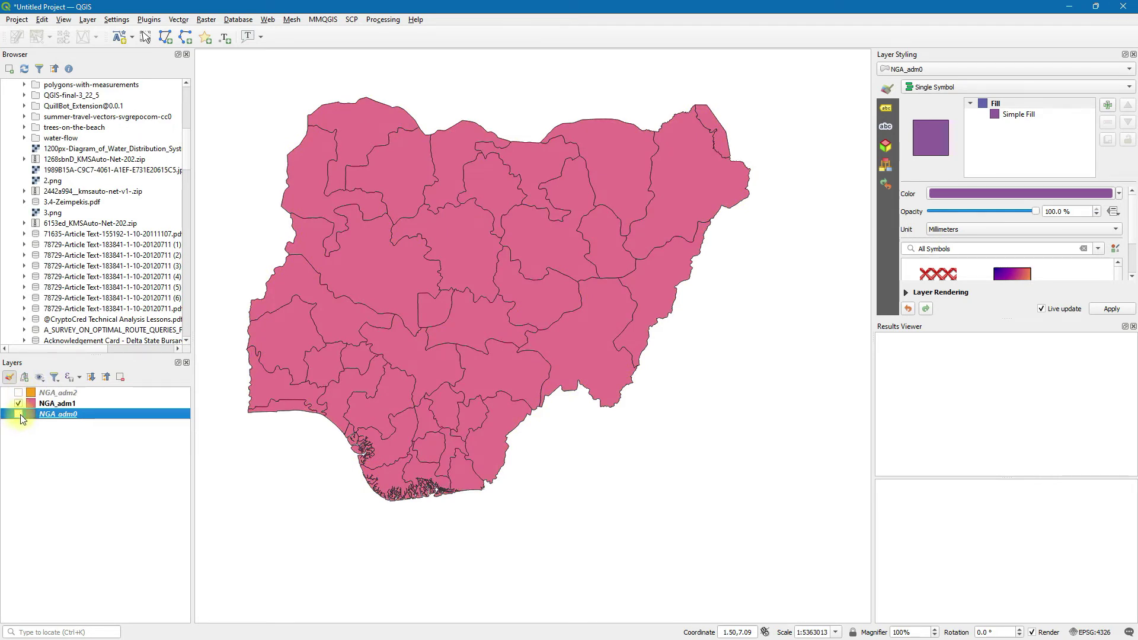
left_click(59, 405)
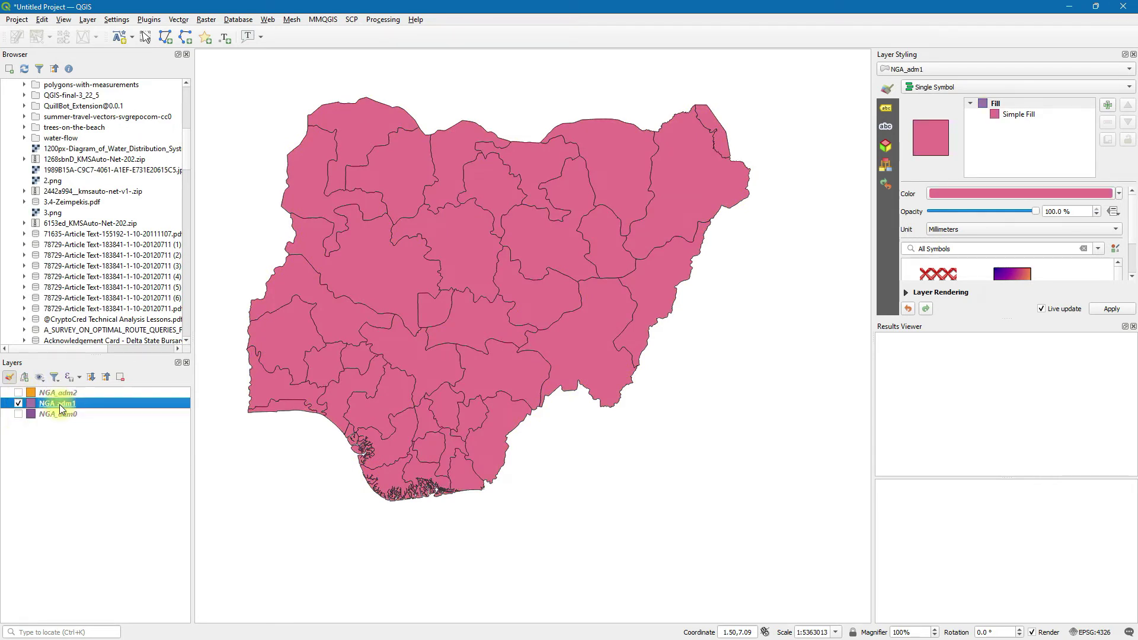
right_click(59, 404)
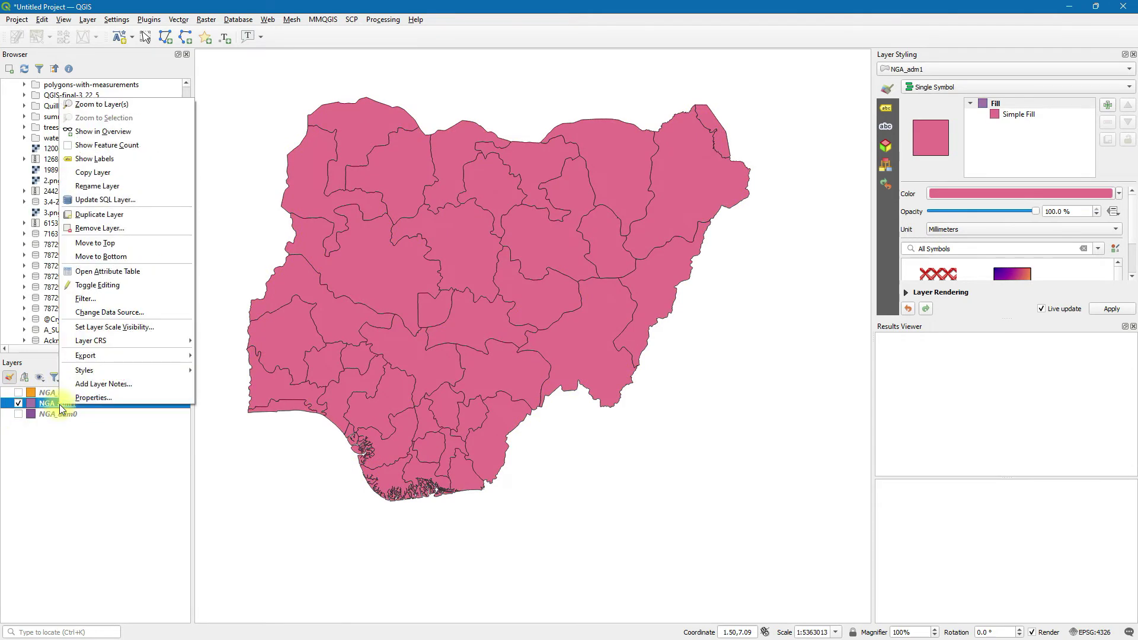
left_click(122, 271)
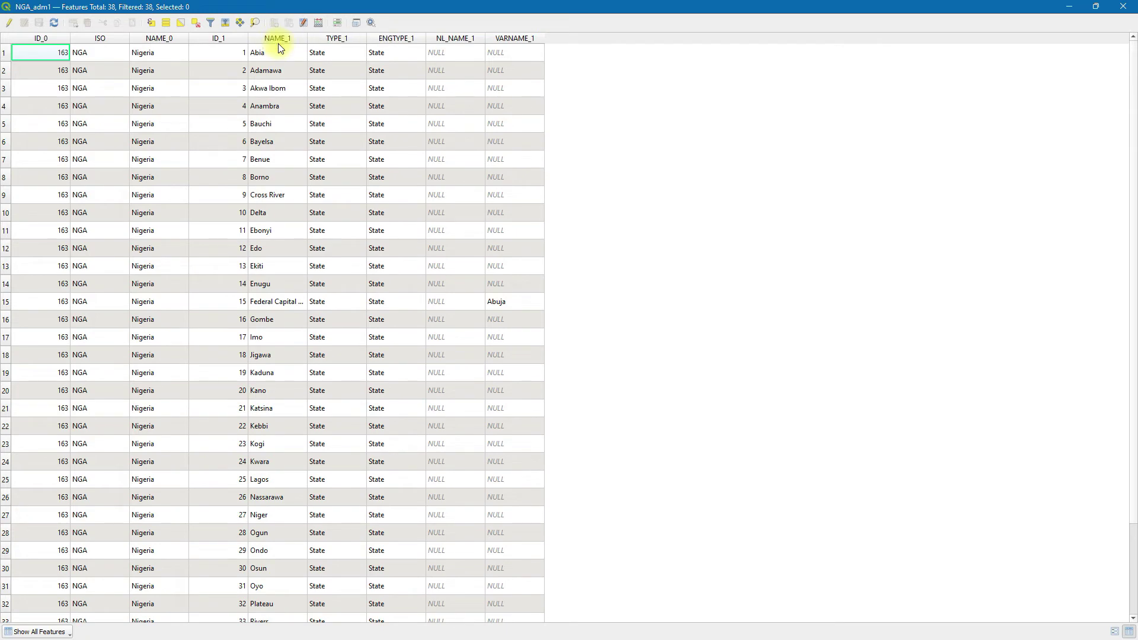
left_click(1117, 8)
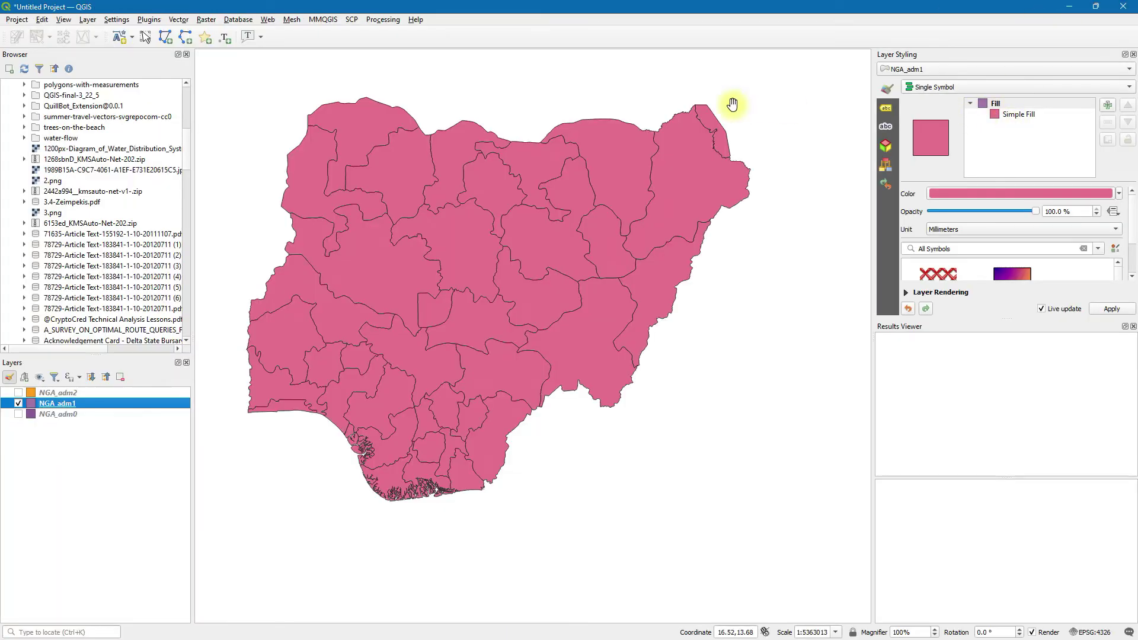
Turn on Single Labels for NGA_adm1 in Layer Styling, using the NAME_1 field.
left_click(950, 67)
left_click(950, 67)
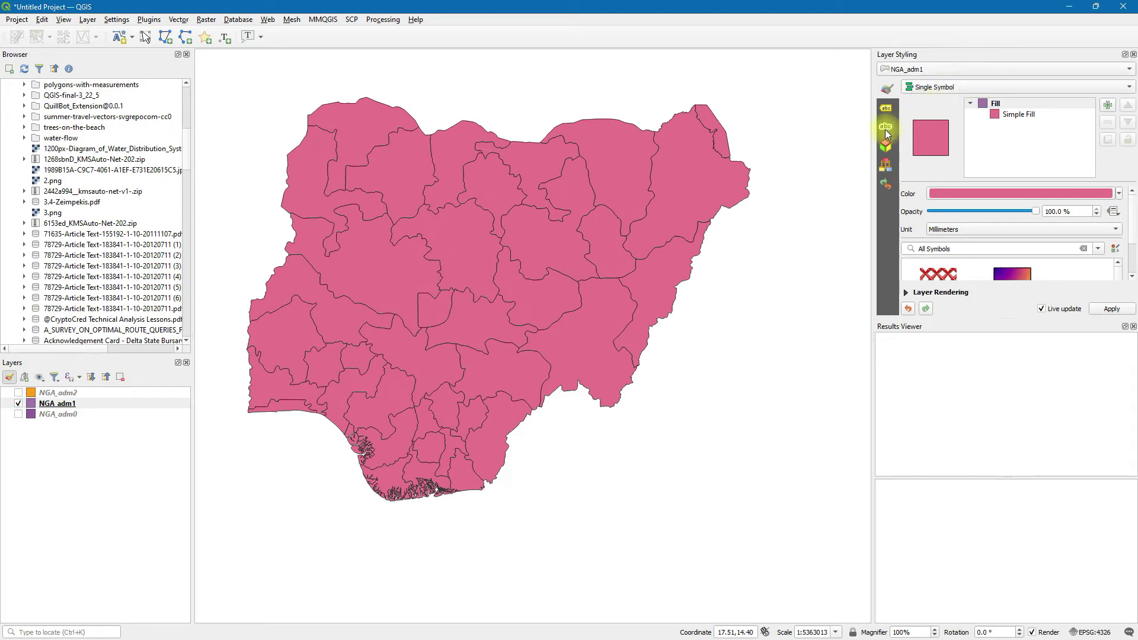
left_click(886, 127)
left_click(891, 105)
left_click(958, 89)
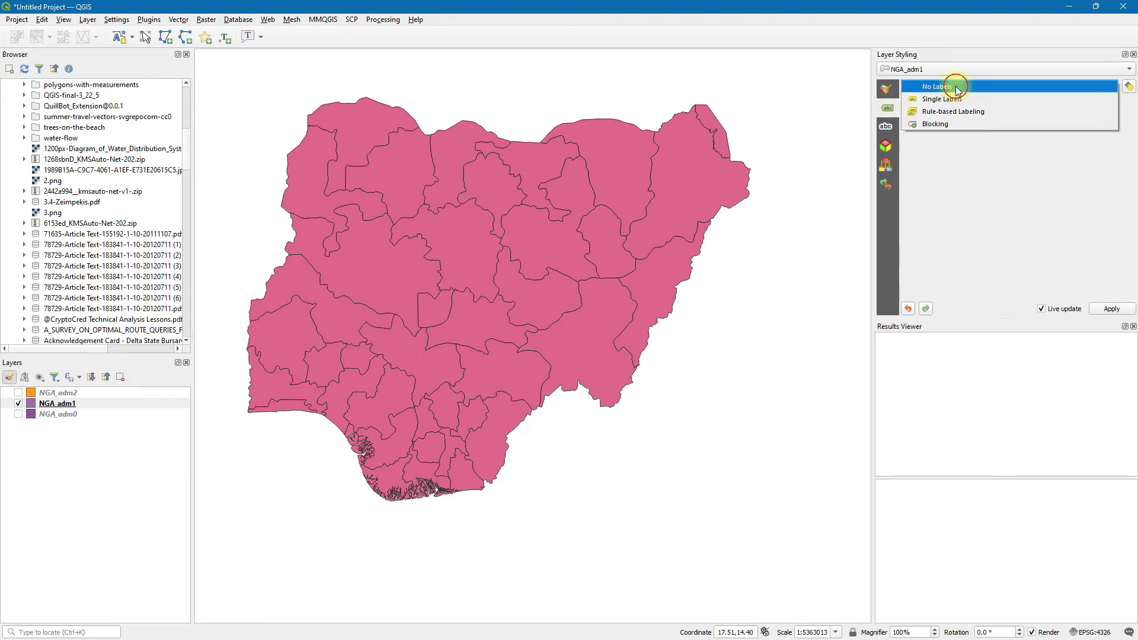
left_click(955, 99)
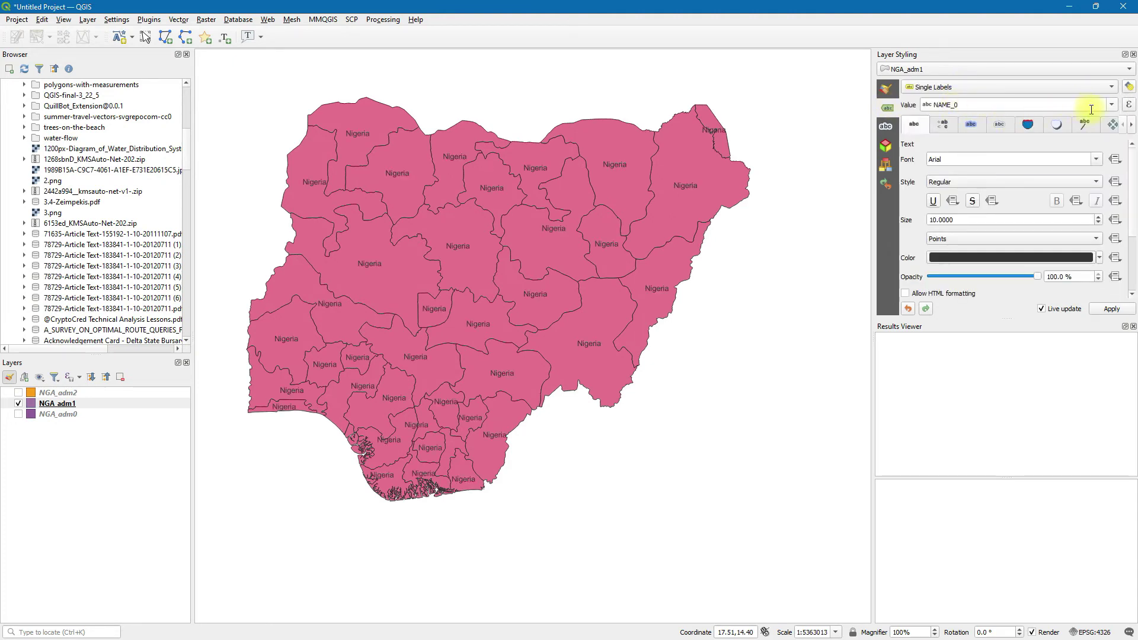
left_click(1113, 105)
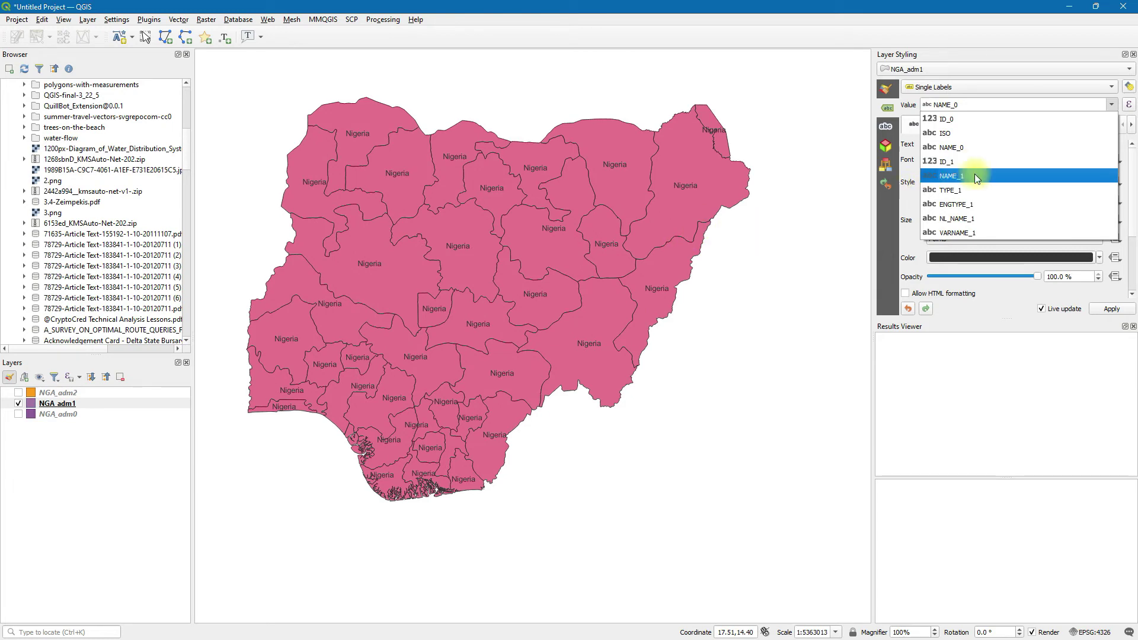
left_click(958, 177)
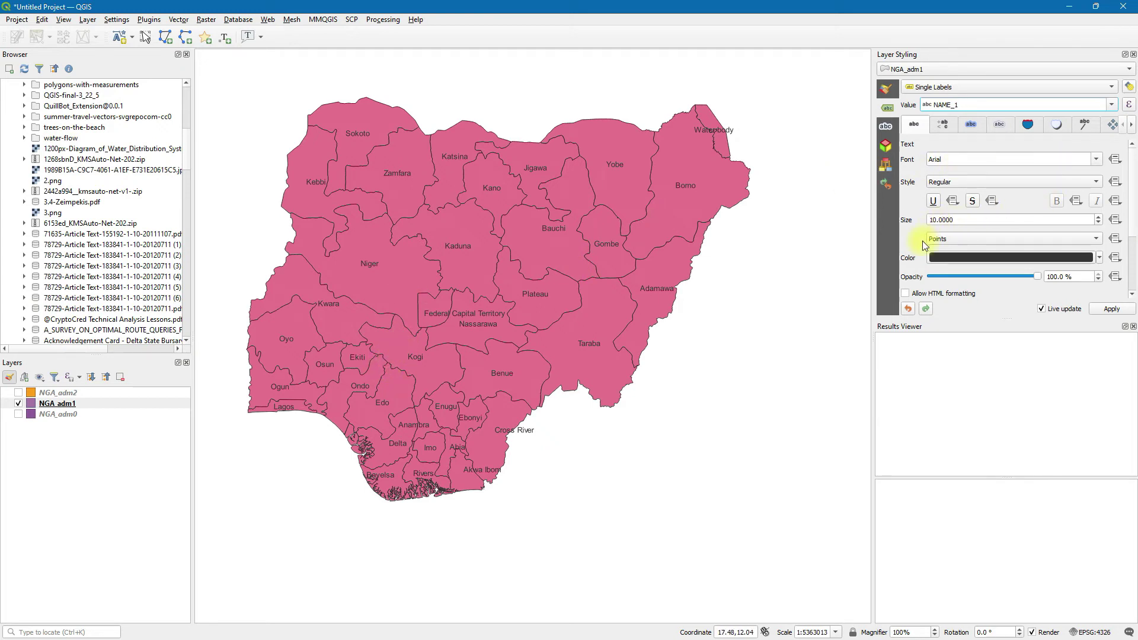
scroll(925, 245, "down", 5)
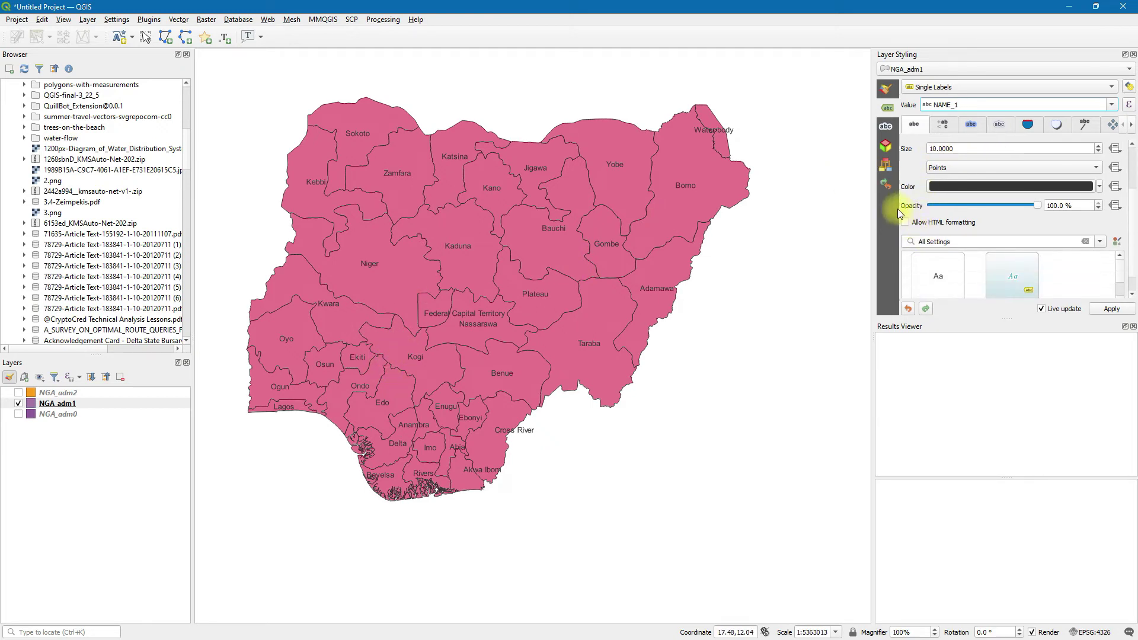
scroll(910, 231, "up", 4)
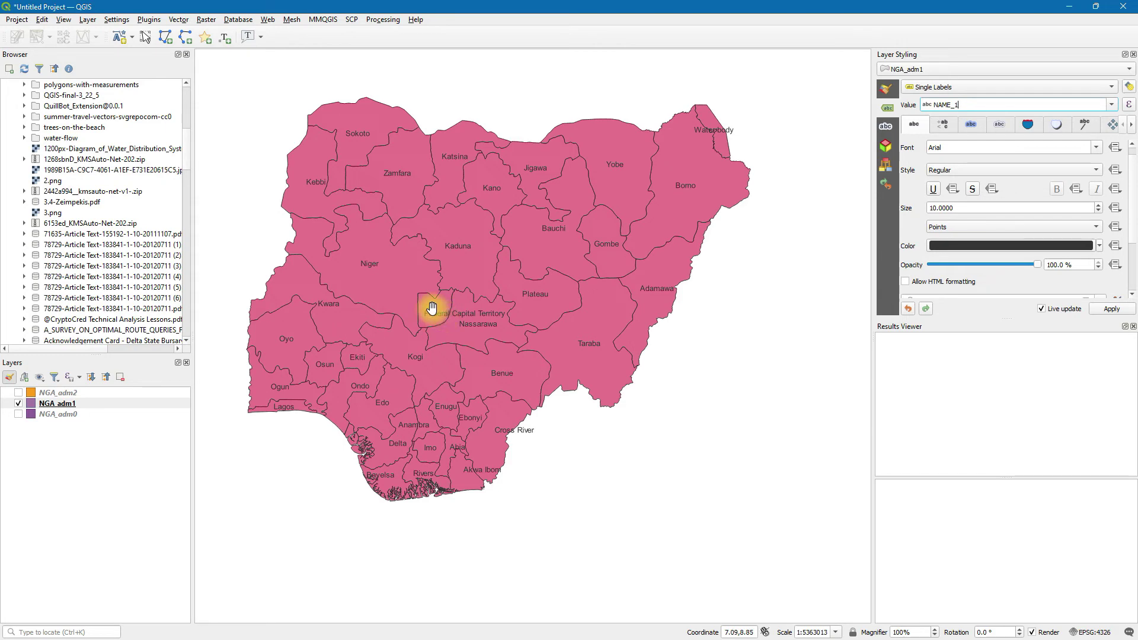
right_click(382, 34)
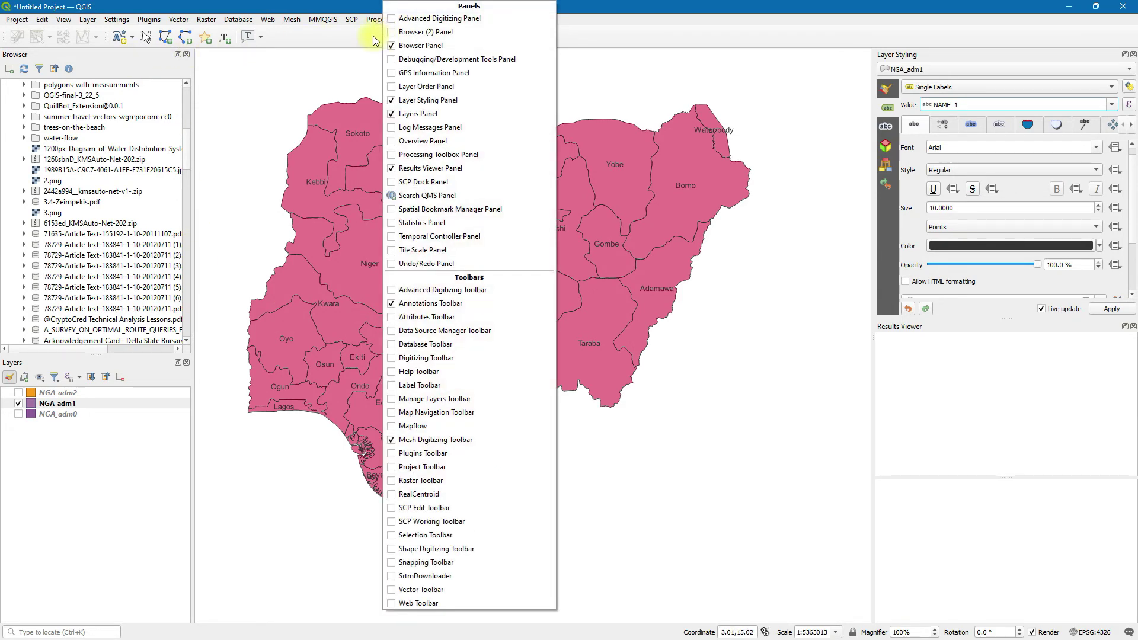
left_click(273, 38)
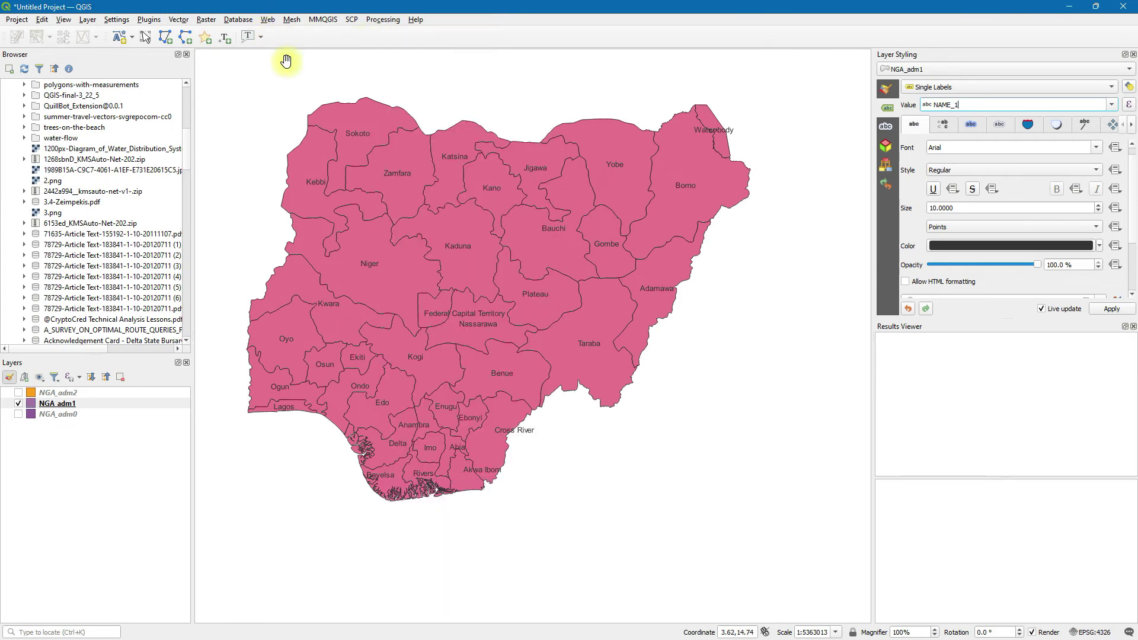
Create a new Polygon shapefile layer named abuja in the egor folder.
left_click(87, 20)
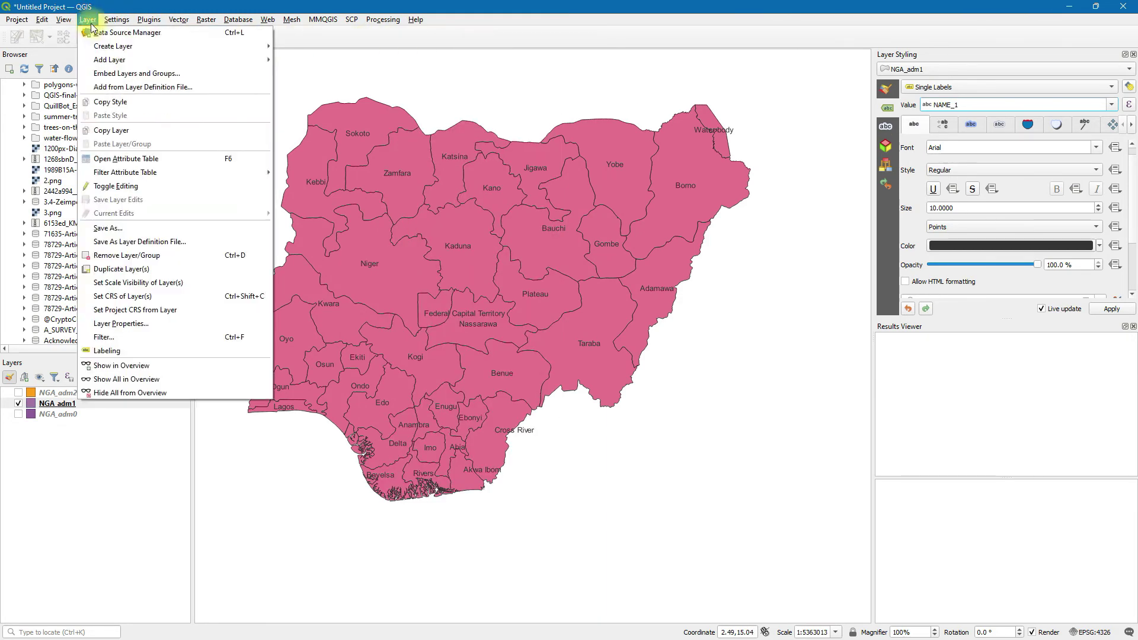
mouse_move(260, 46)
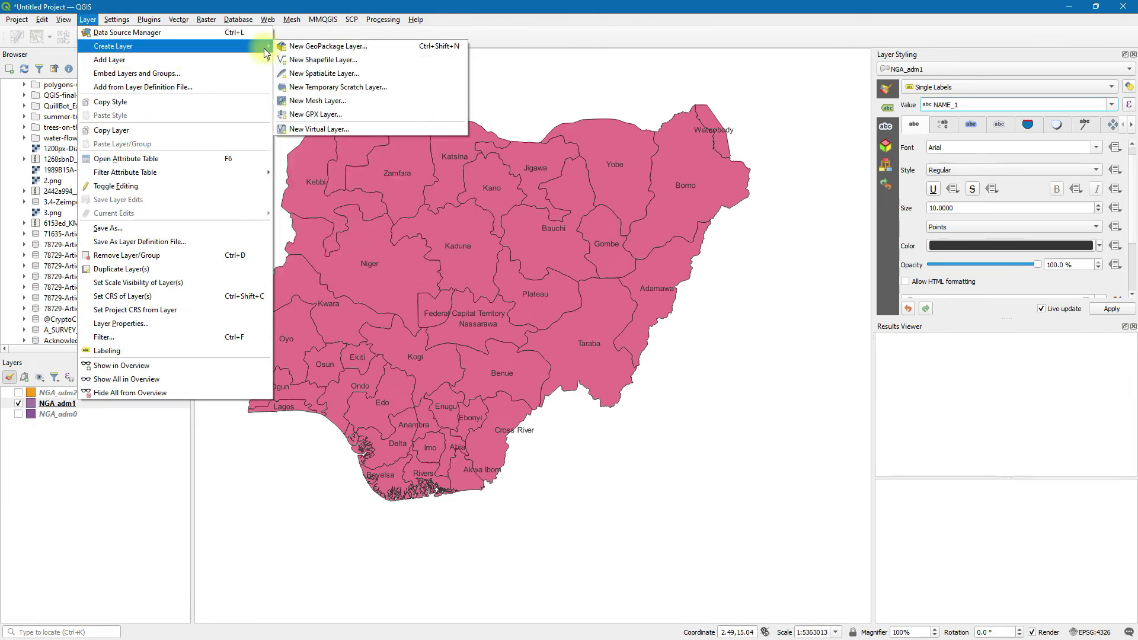
left_click(301, 59)
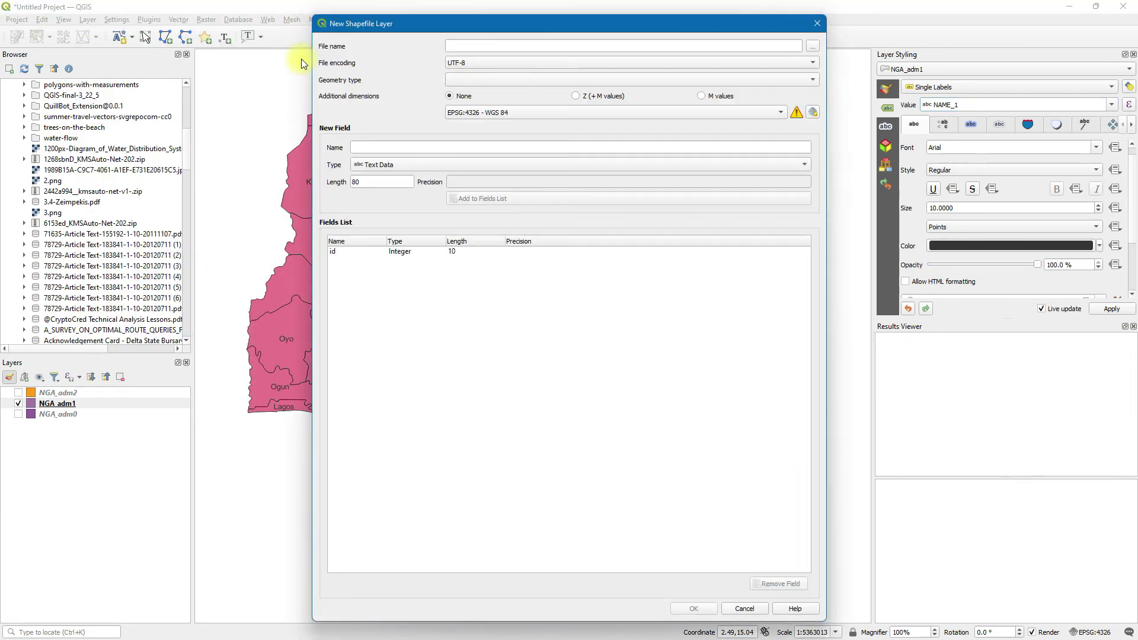
left_click(809, 48)
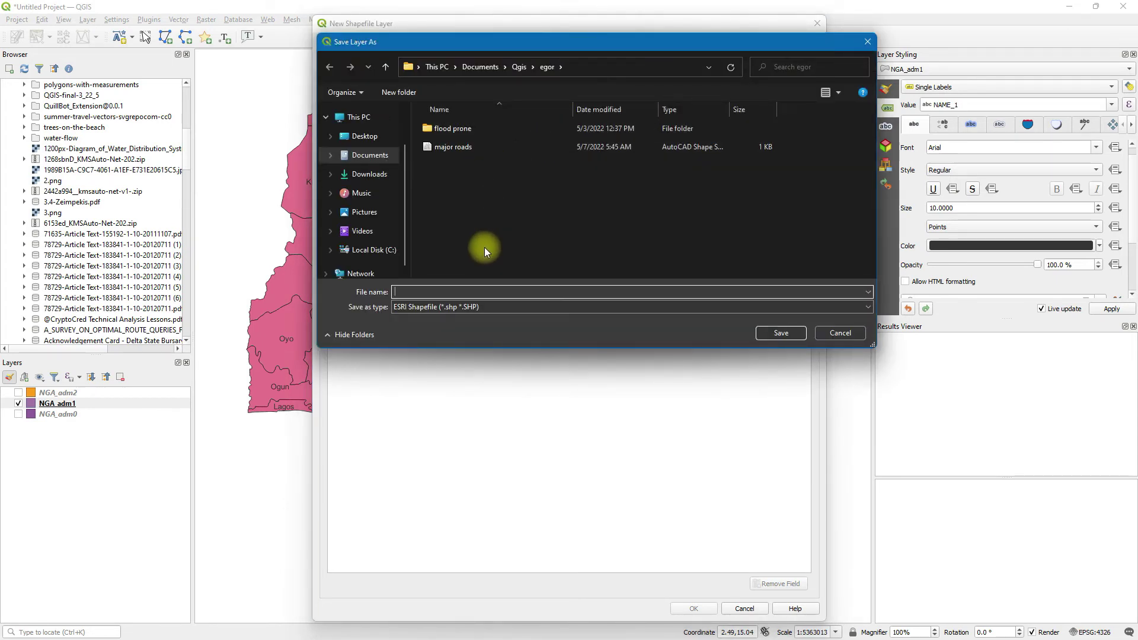
type("abuja")
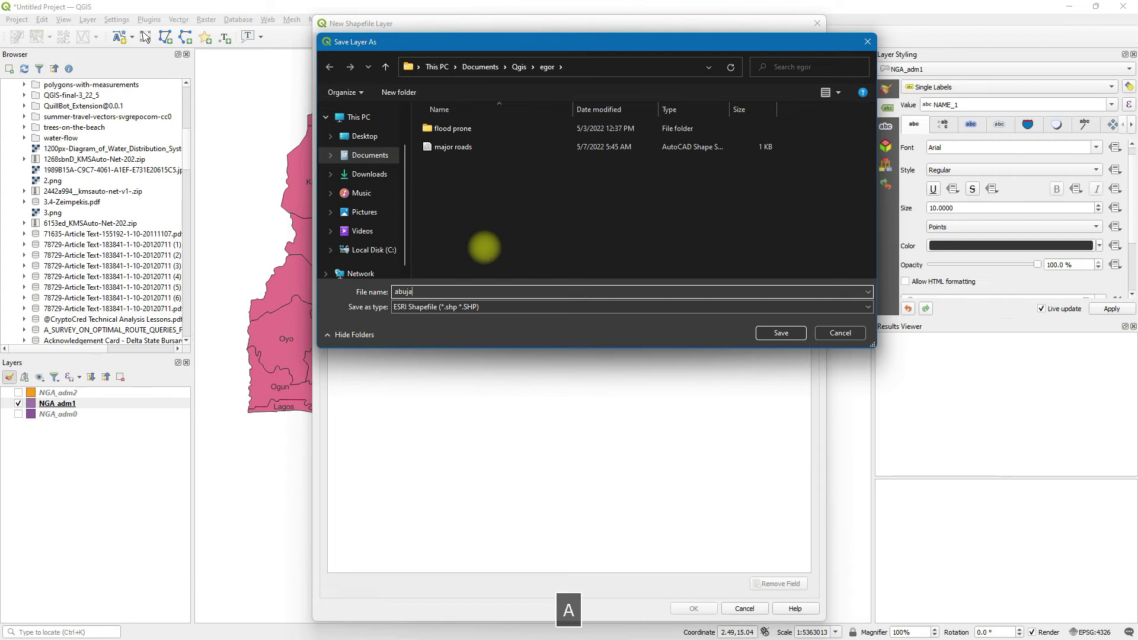
key("Return")
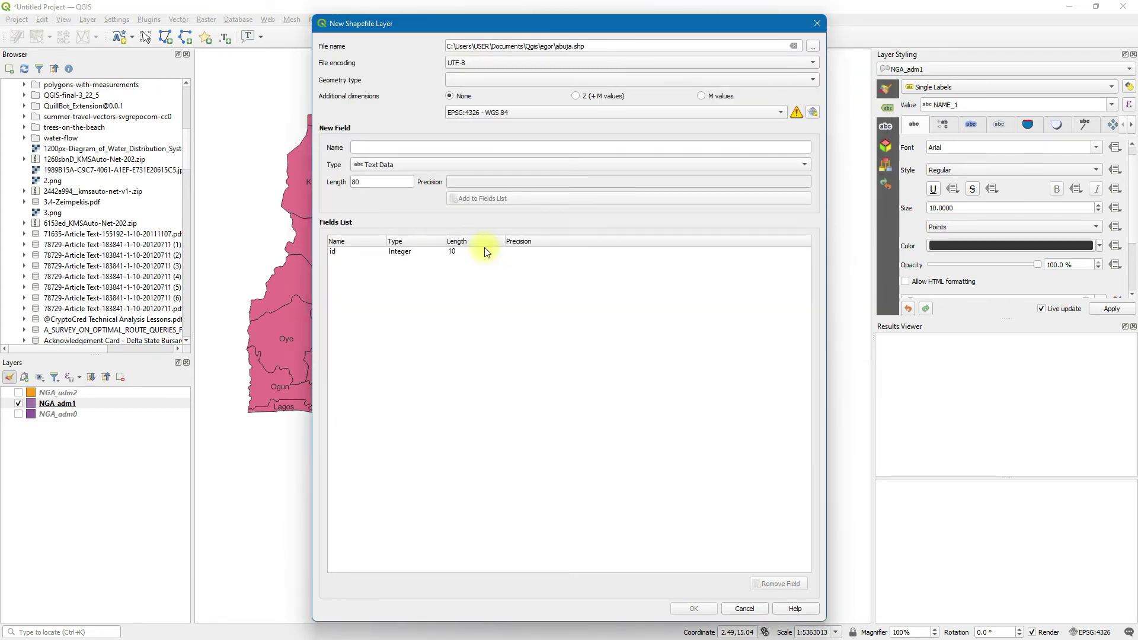
left_click(563, 78)
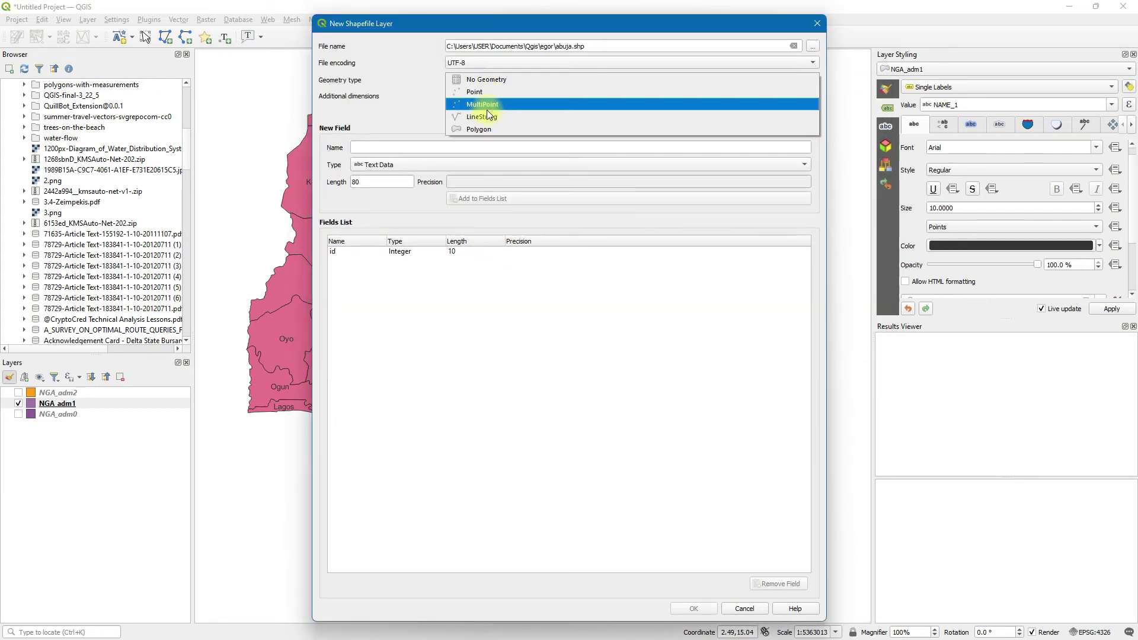
left_click(486, 129)
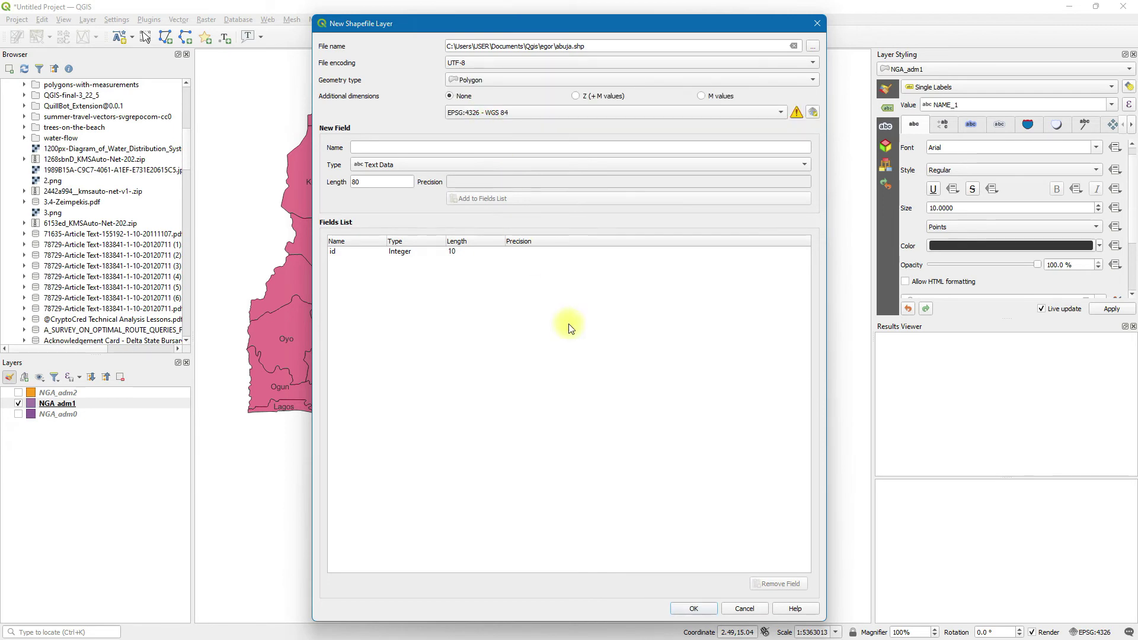
left_click(693, 603)
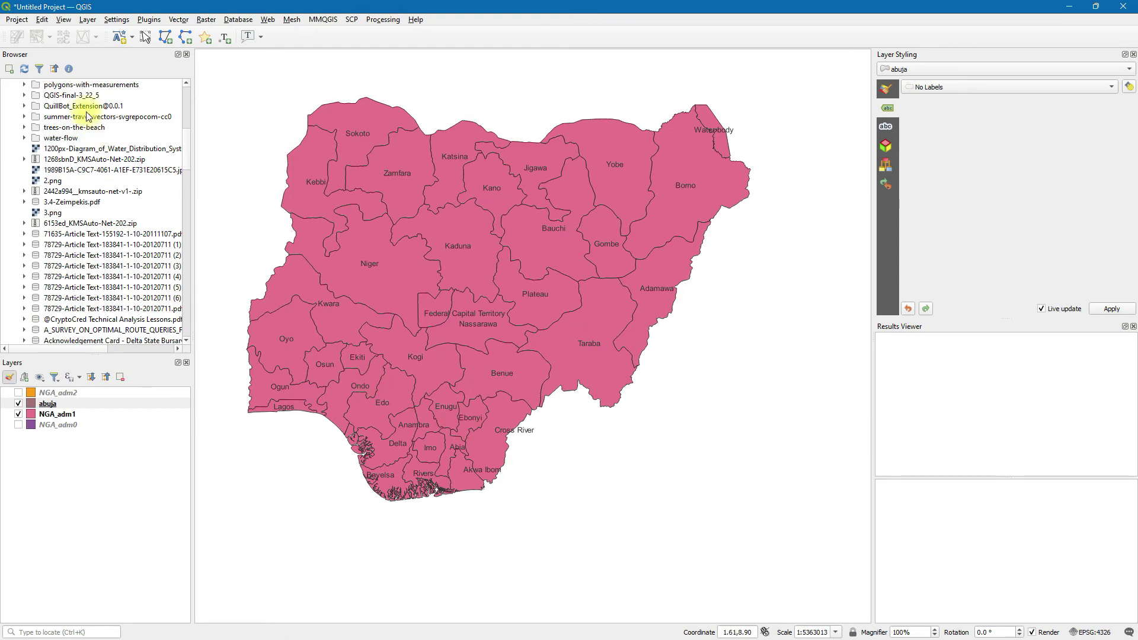
Show the Digitizing Toolbar, put the abuja layer in editing mode, and choose Add Polygon Feature.
right_click(377, 34)
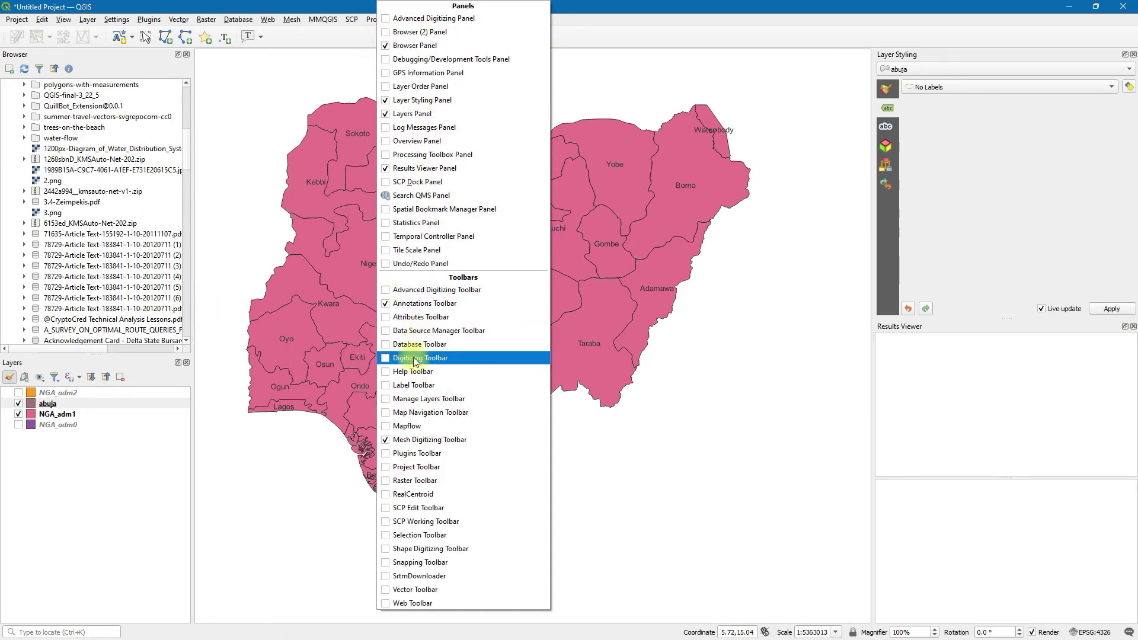
left_click(385, 358)
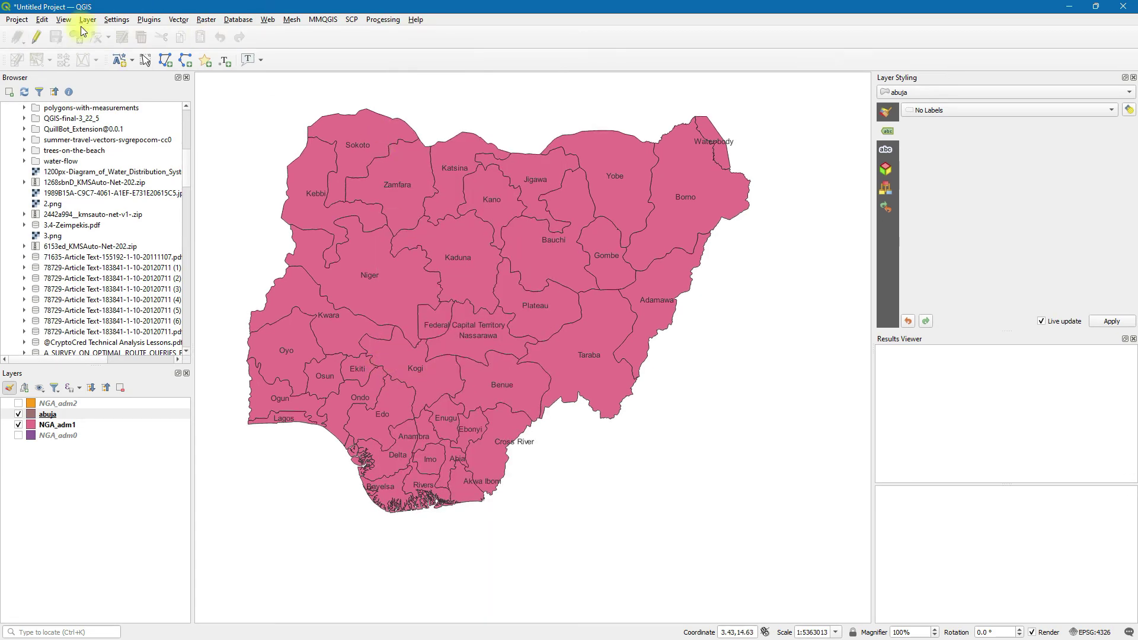
left_click(36, 36)
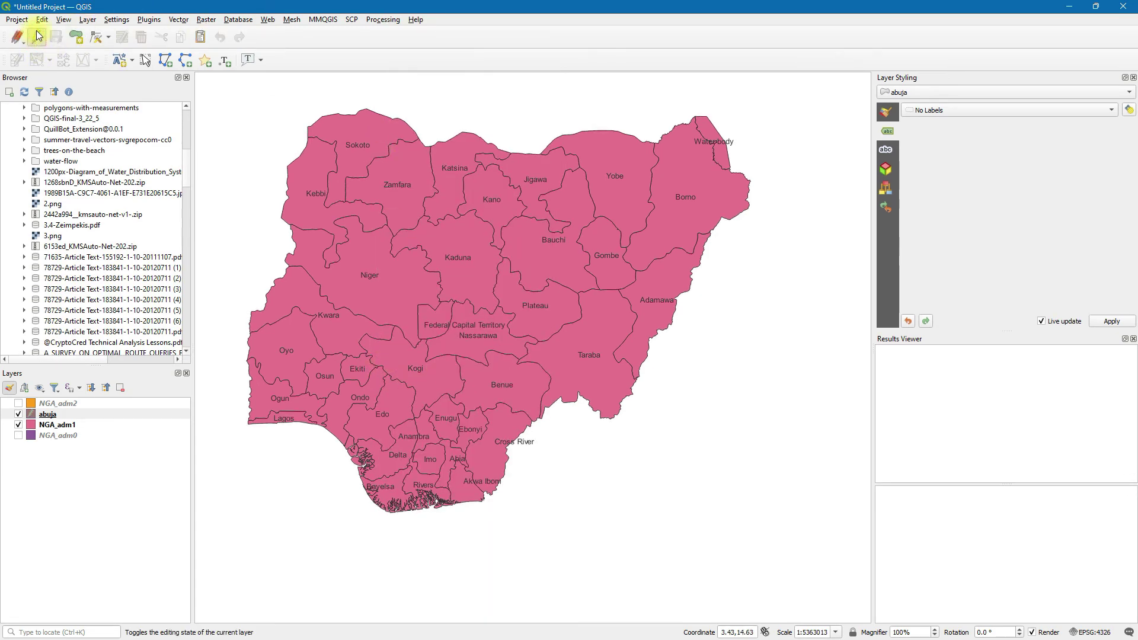
left_click(77, 39)
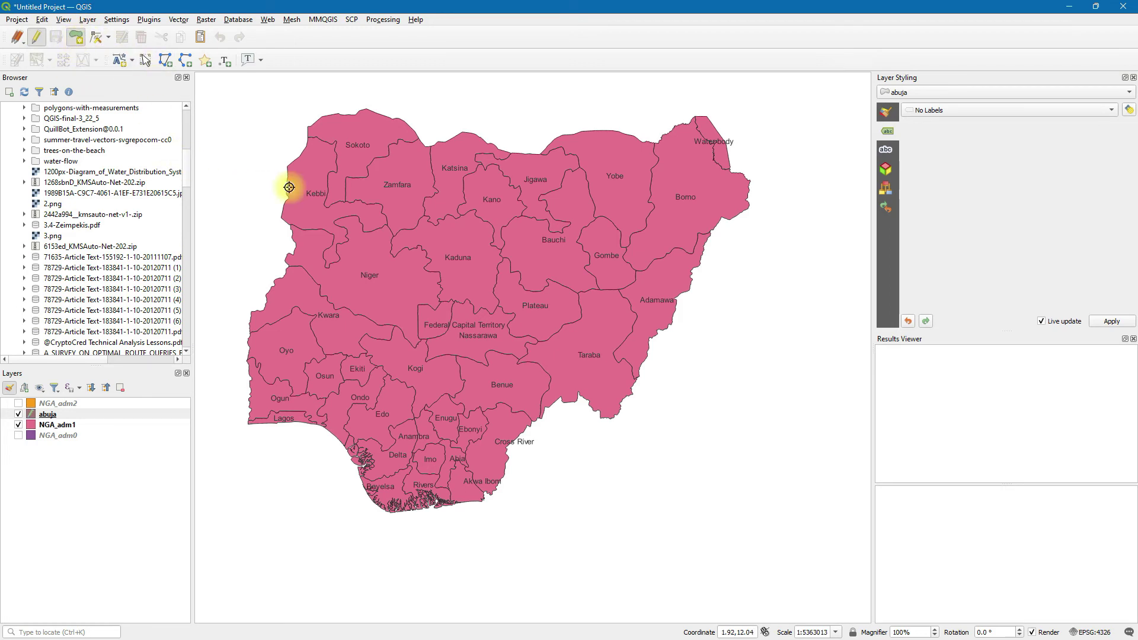
Zoom and pan the map onto the Federal Capital Territory.
scroll(429, 361, "up", 2)
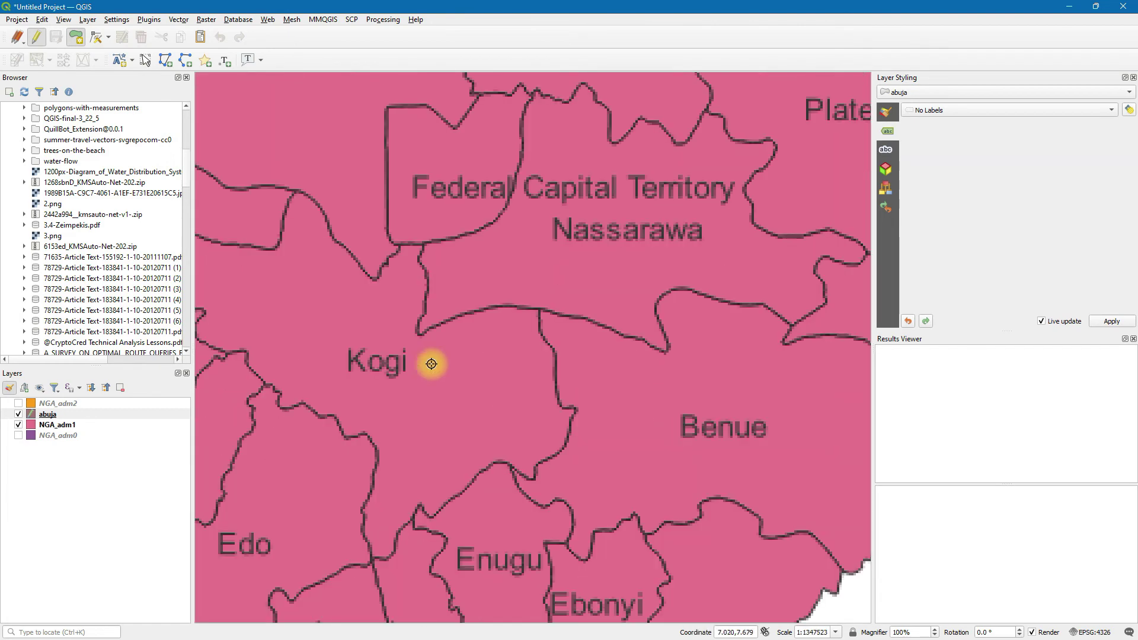
left_click_drag(437, 231, 432, 320)
scroll(415, 198, "up", 1)
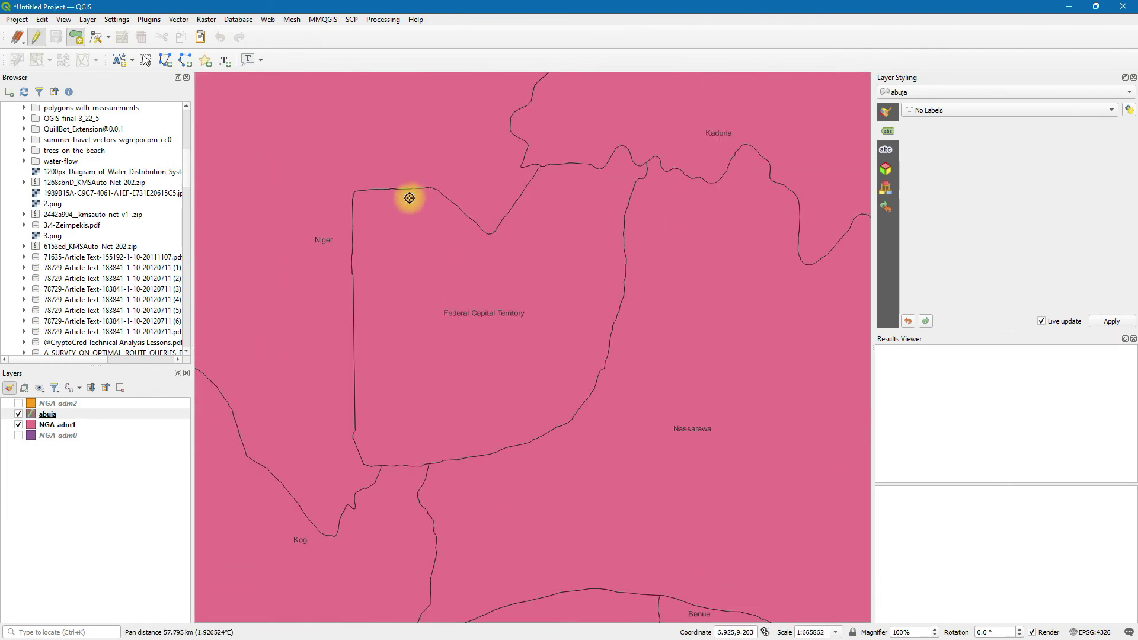
Trace the FCT boundary with eleven vertices, from the north-west corner clockwise to the south-west corner.
left_click(355, 191)
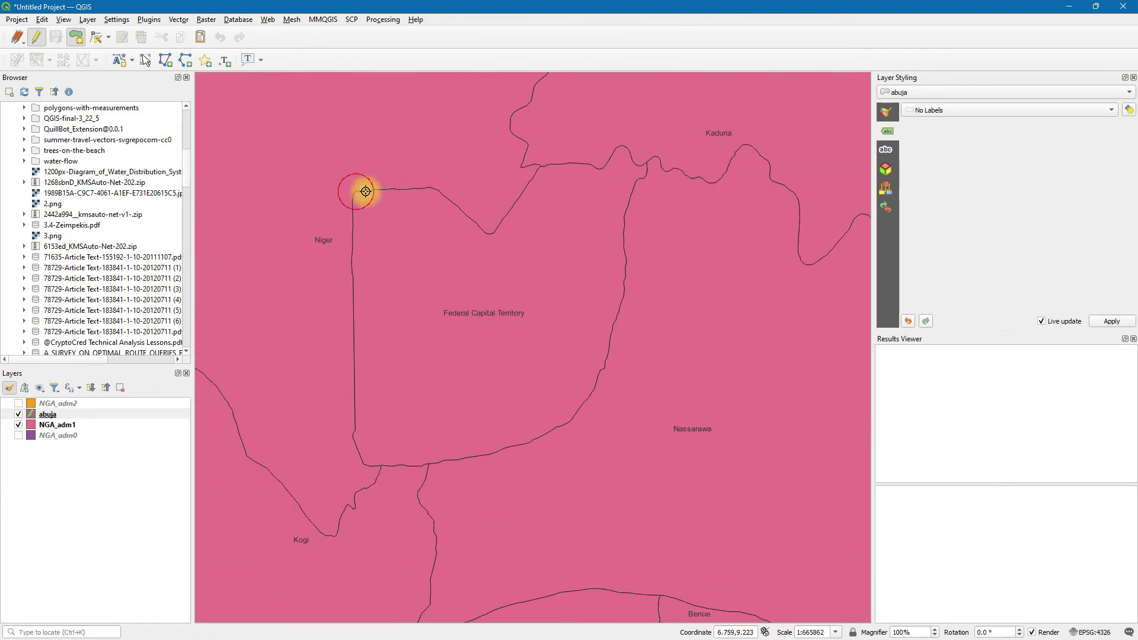
left_click(430, 189)
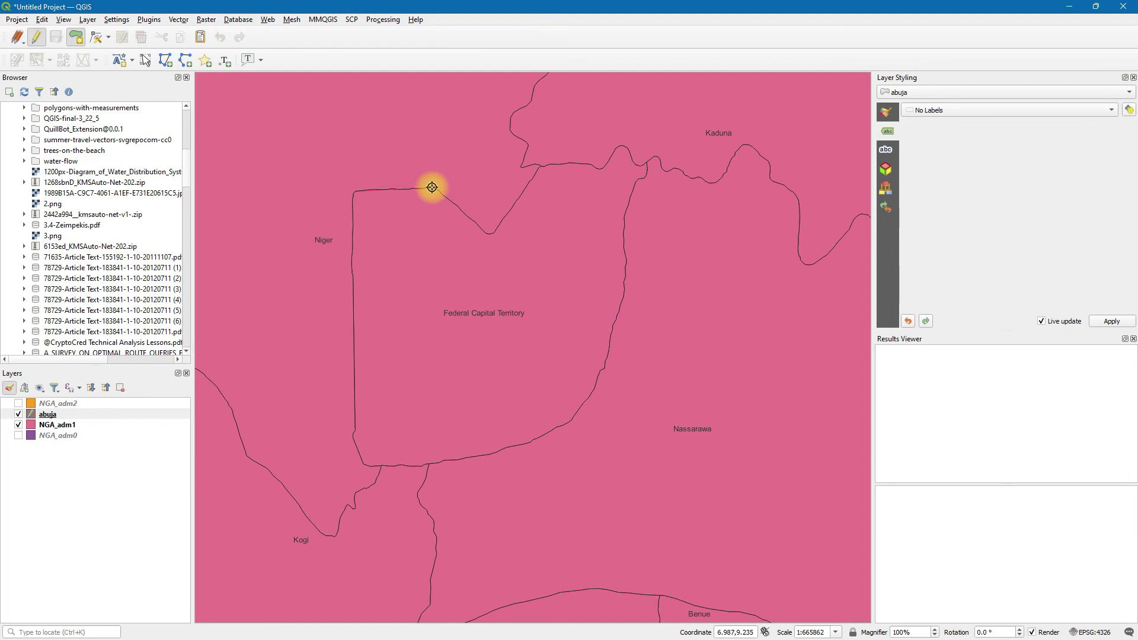
left_click(479, 227)
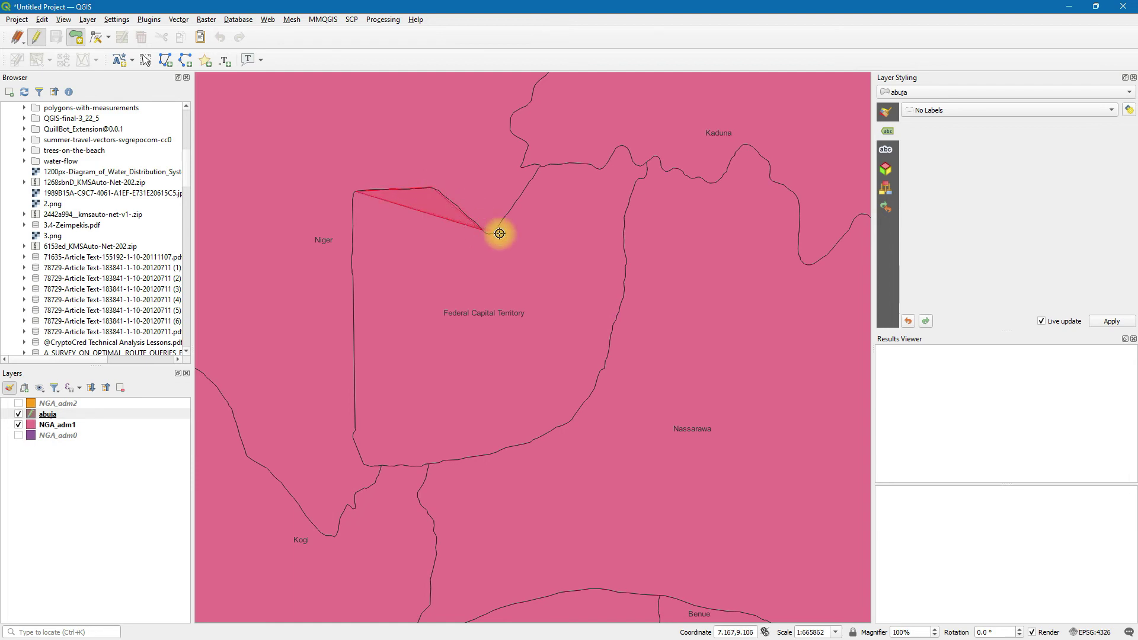
left_click(539, 166)
left_click(595, 166)
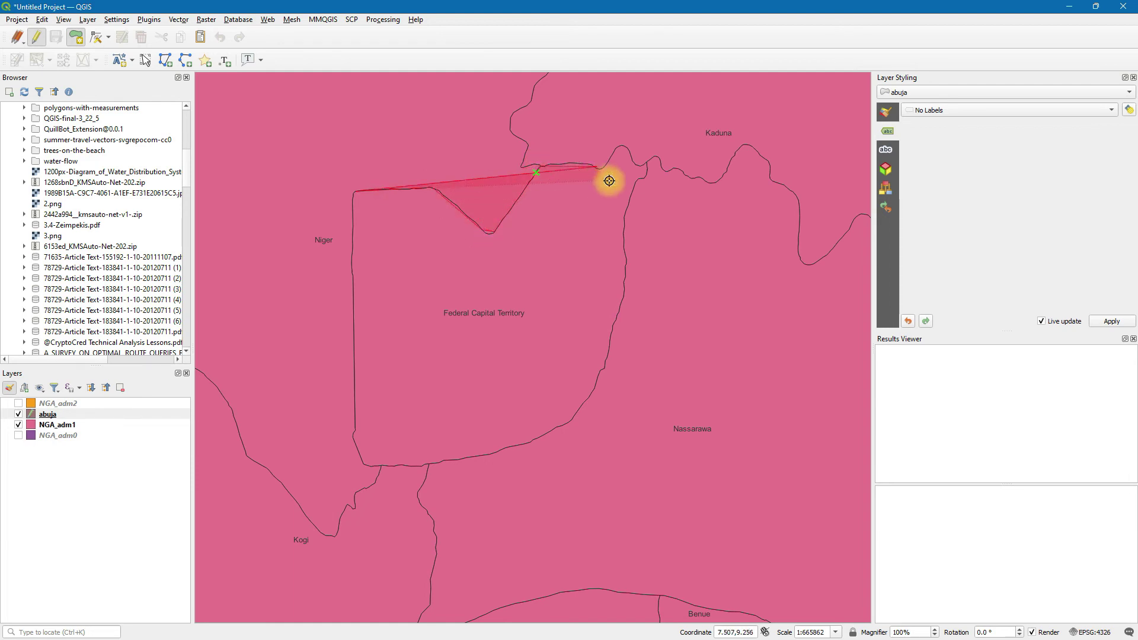
left_click(628, 197)
left_click(609, 341)
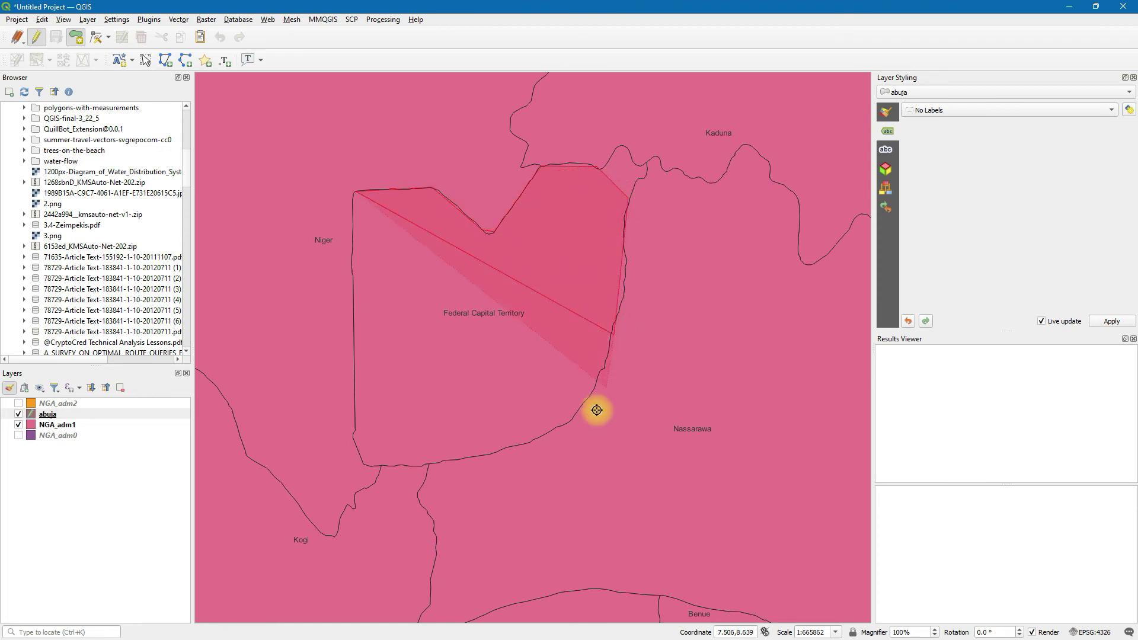
left_click(561, 425)
left_click(528, 437)
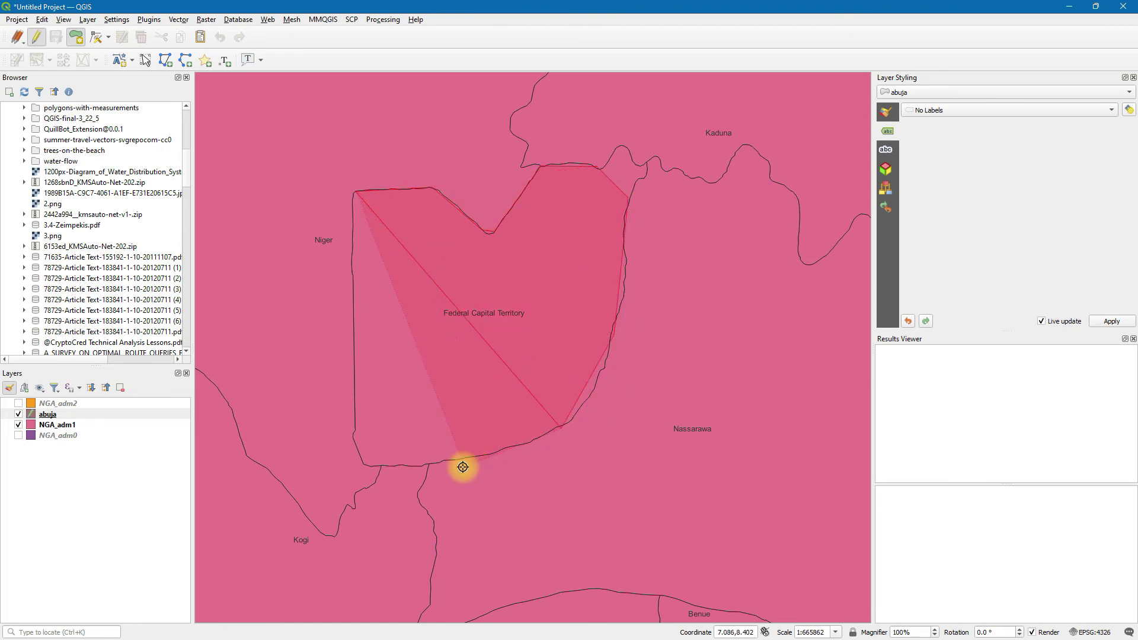
left_click(454, 462)
left_click(358, 456)
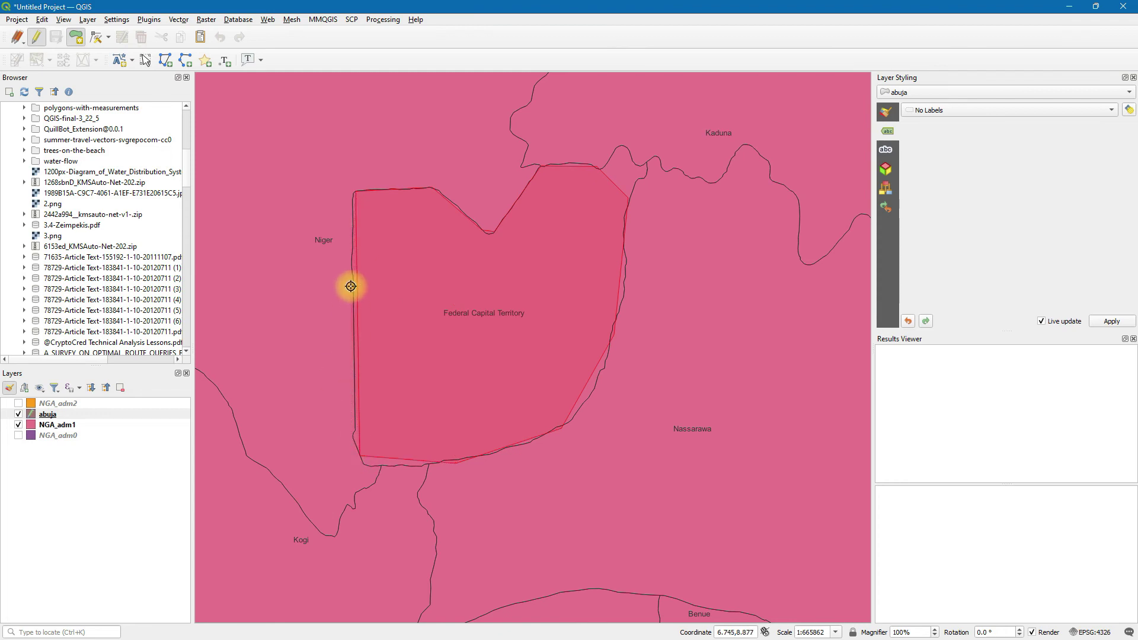
Finish the polygon, accept its default attributes, zoom out to Nigeria, and select abuja.
right_click(349, 251)
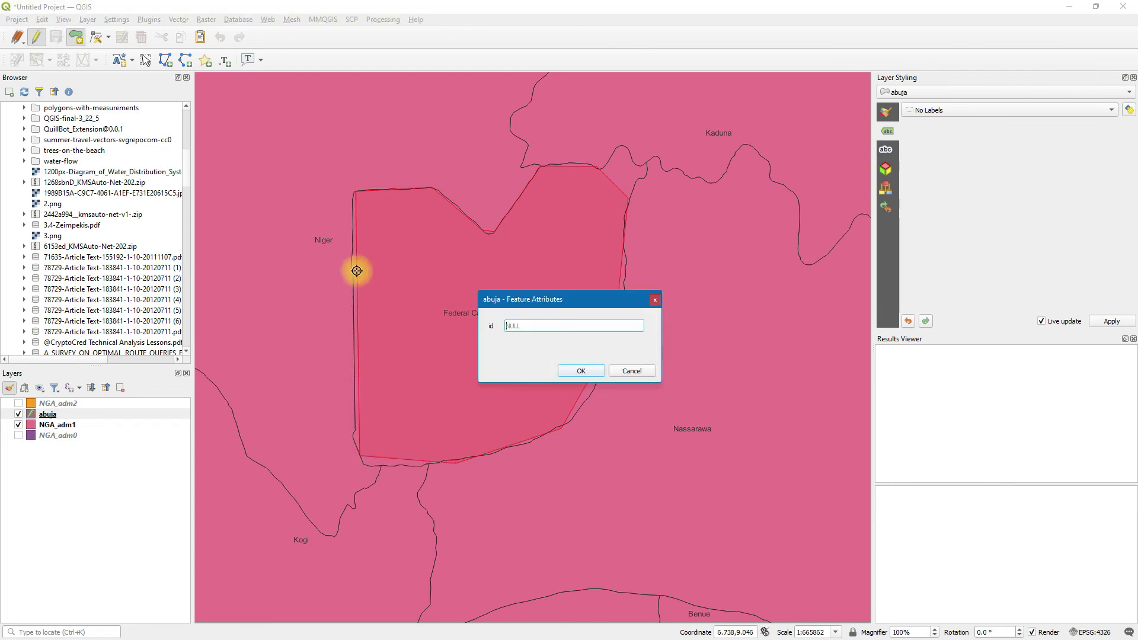
left_click(564, 371)
scroll(529, 353, "down", 3)
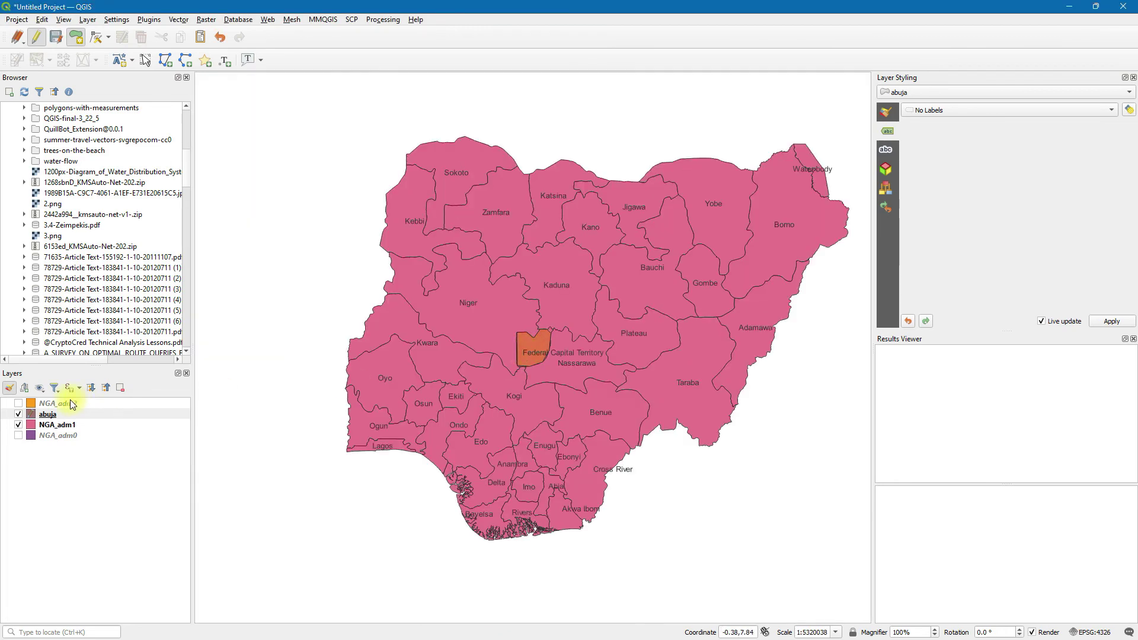
left_click(46, 417)
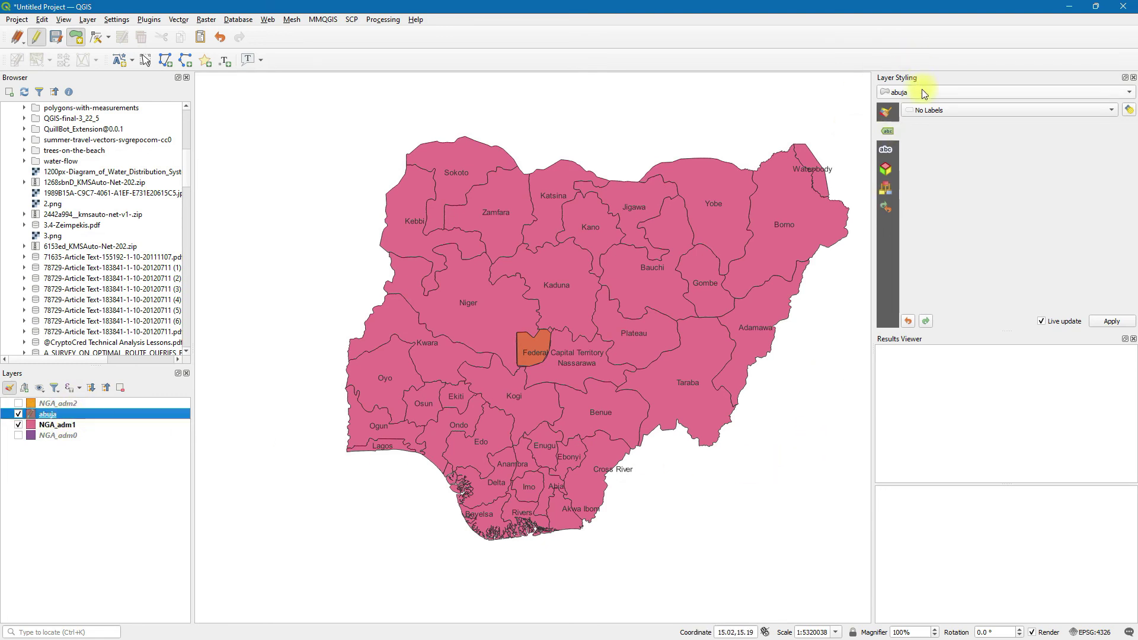
Set the abuja polygon's Symbology fill colour to cyan on the colour wheel.
left_click(887, 112)
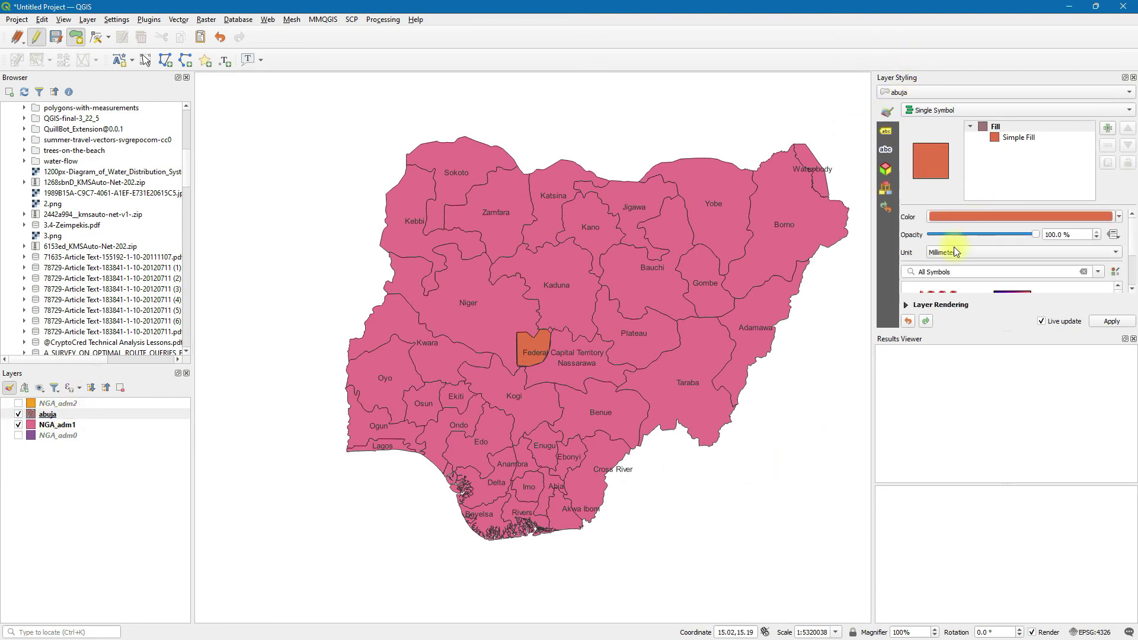
left_click(1119, 217)
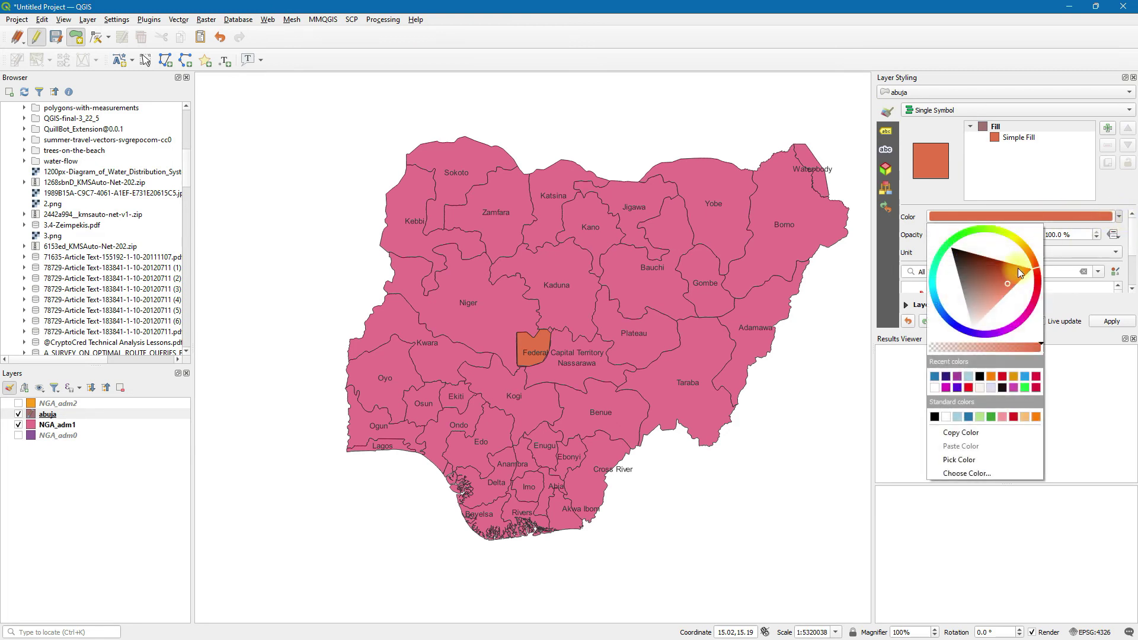
left_click(937, 289)
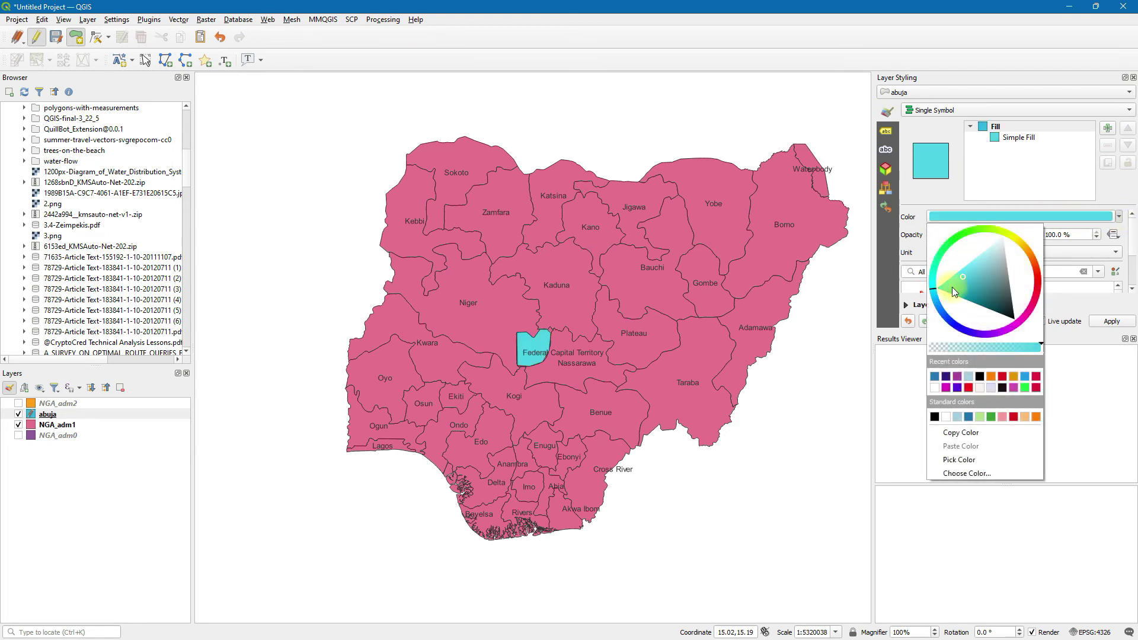
left_click(814, 440)
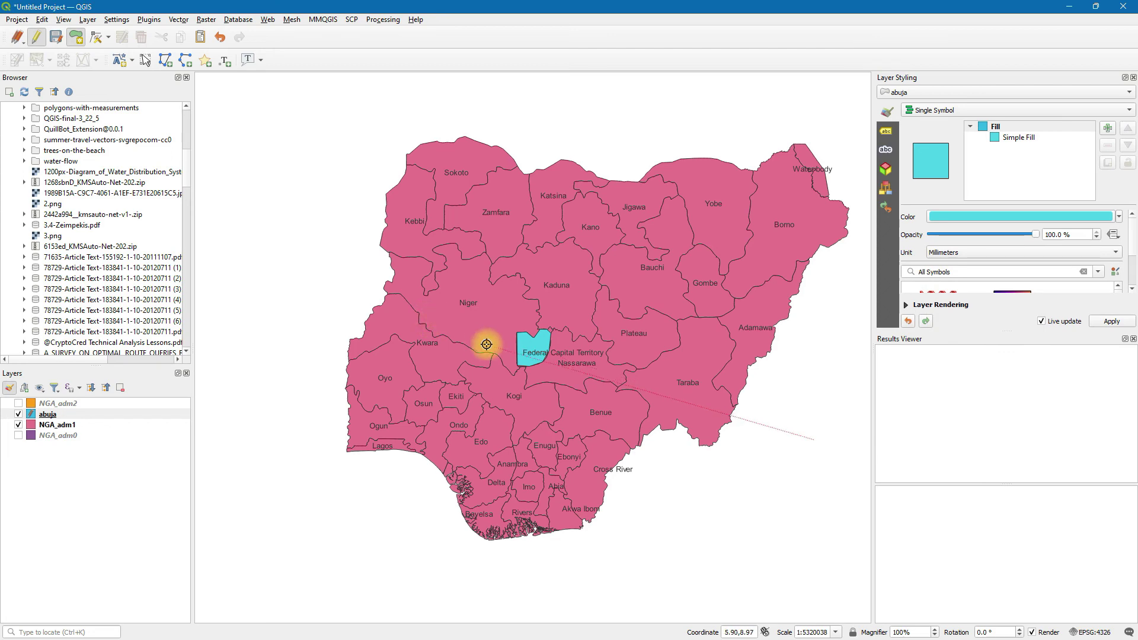
key("Escape")
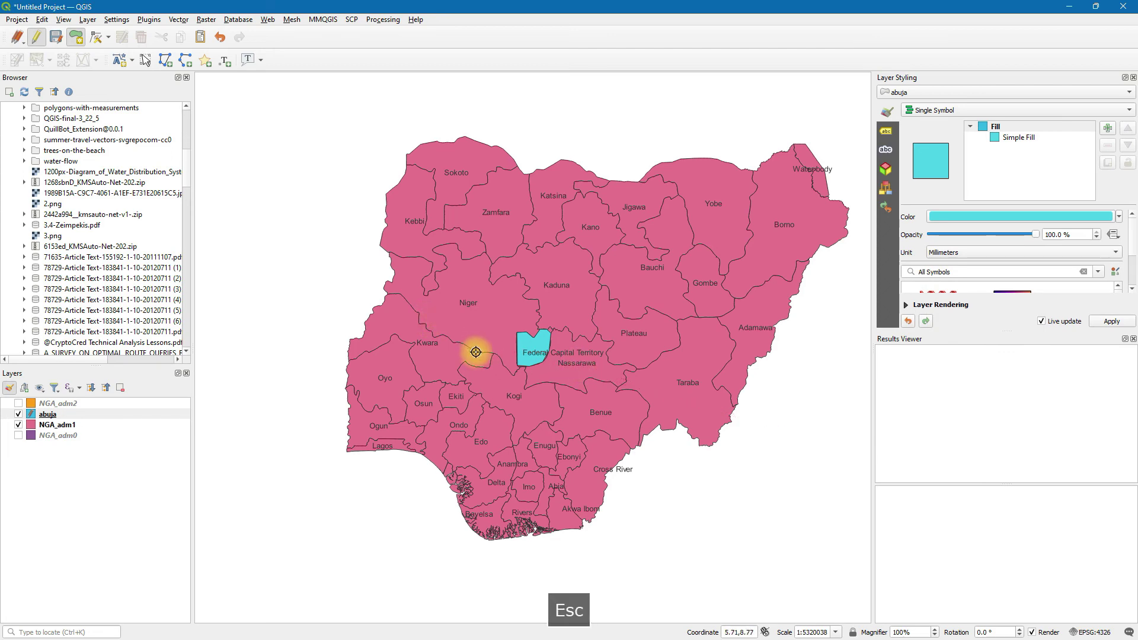
scroll(468, 353, "up", 1)
scroll(535, 363, "down", 1)
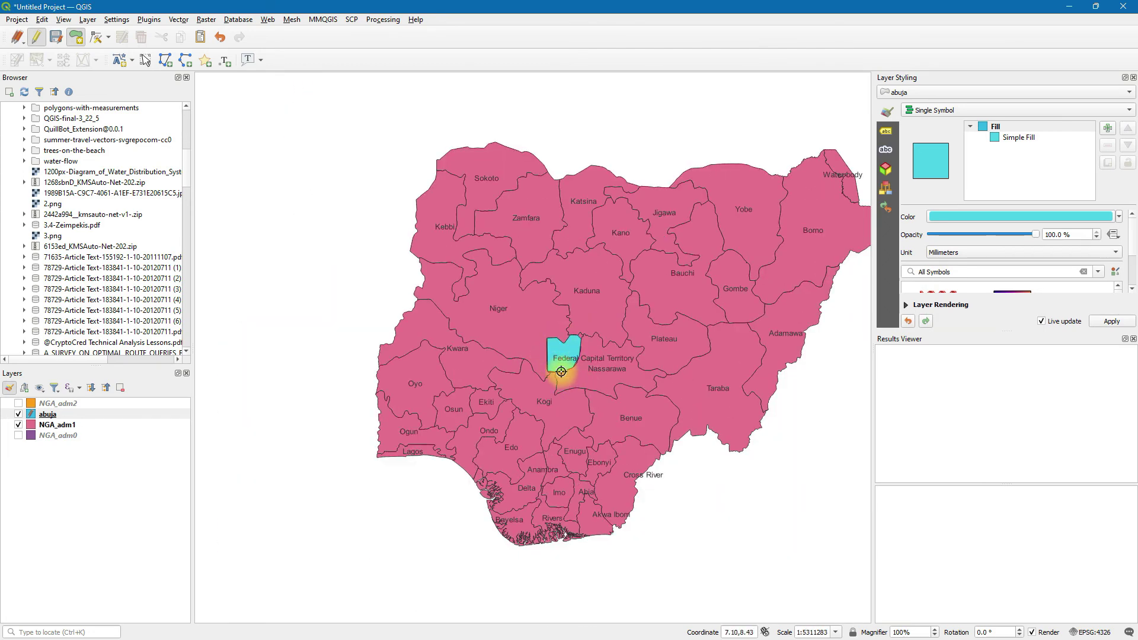
Recentre the map and zoom in on the cyan abuja polygon over the FCT.
left_click_drag(624, 334, 594, 337)
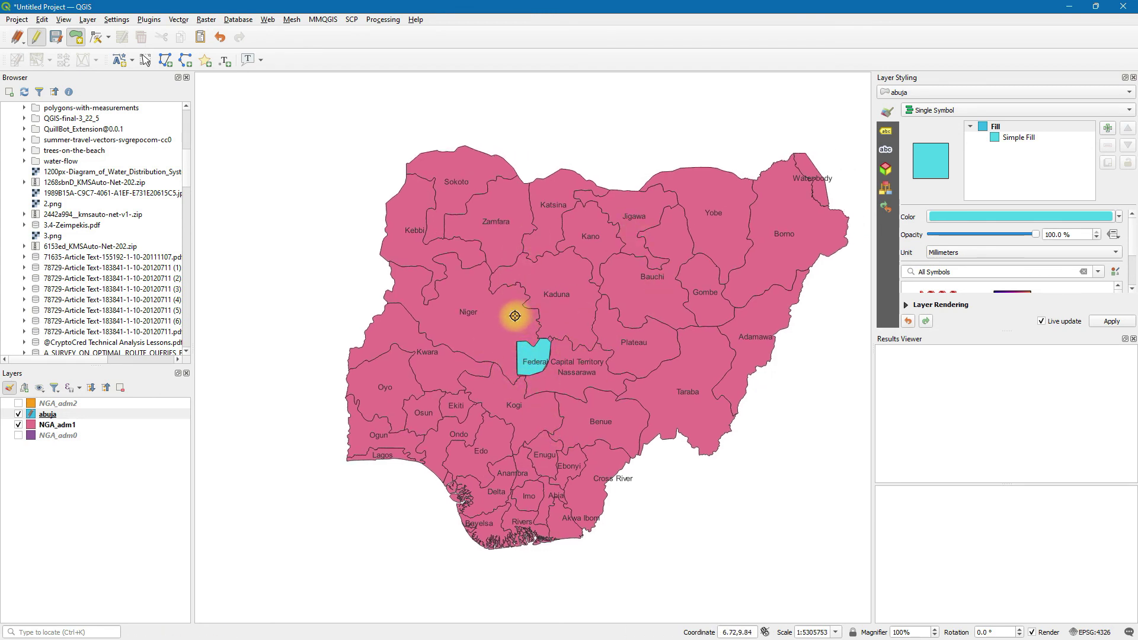
scroll(538, 373, "up", 2)
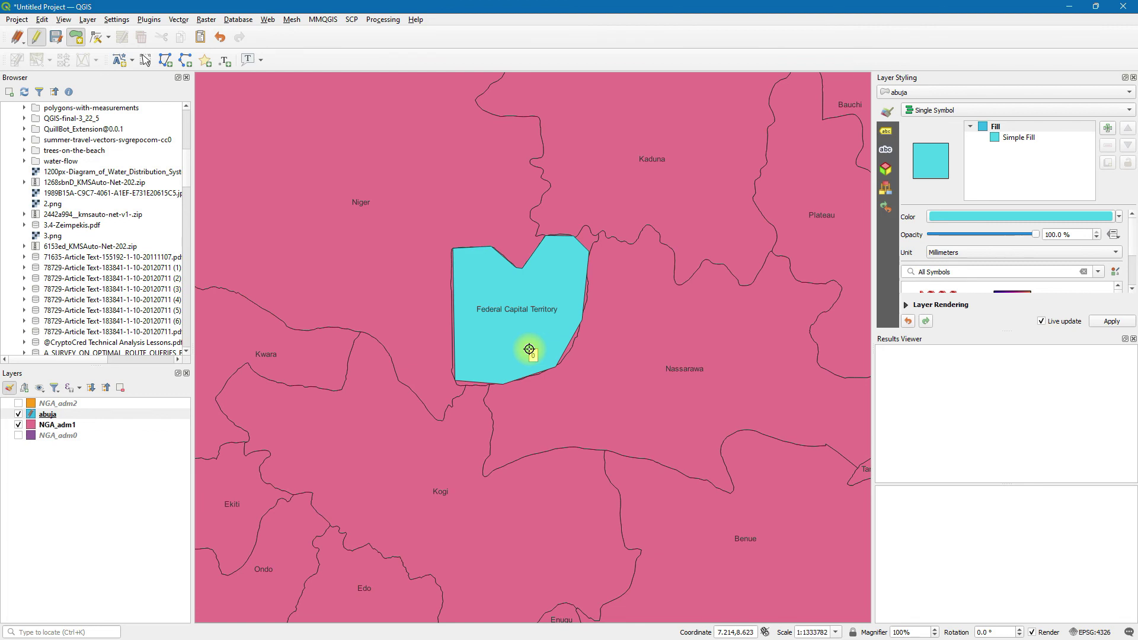
scroll(530, 329, "up", 2)
scroll(522, 335, "down", 1)
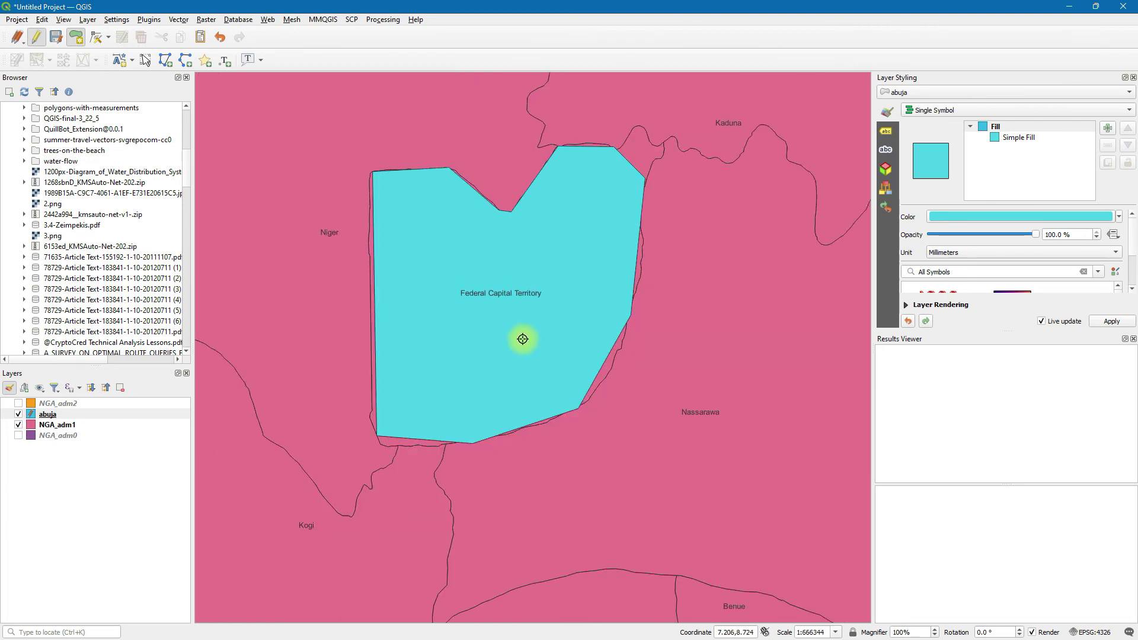
Turn off NGA_adm1 and turn on NGA_adm2 in the Layers panel.
left_click(18, 424)
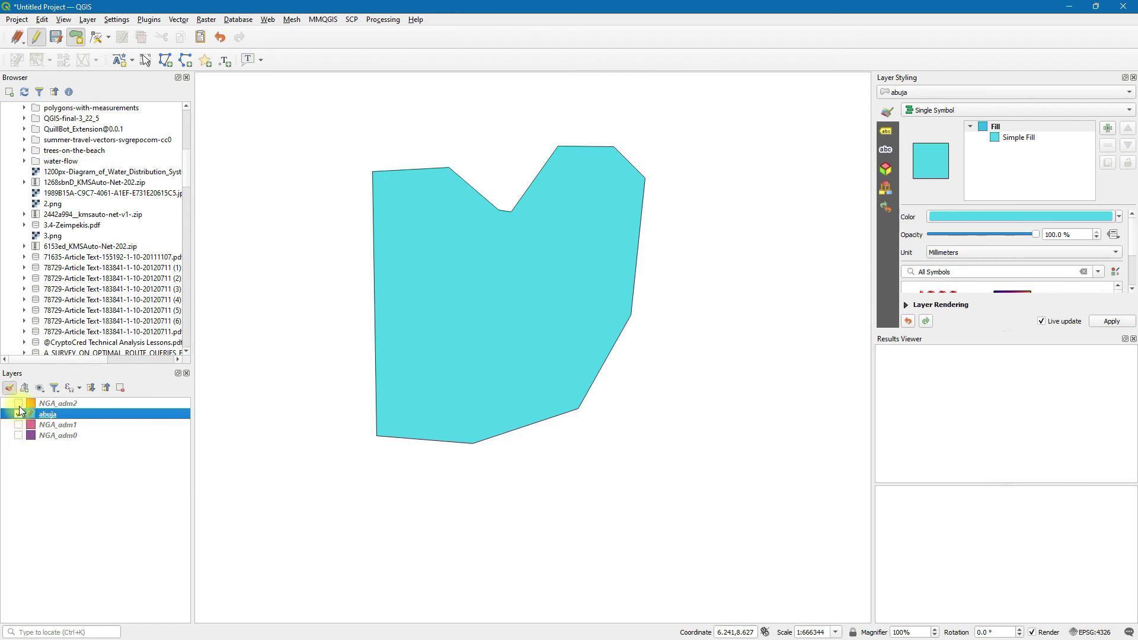
left_click(19, 403)
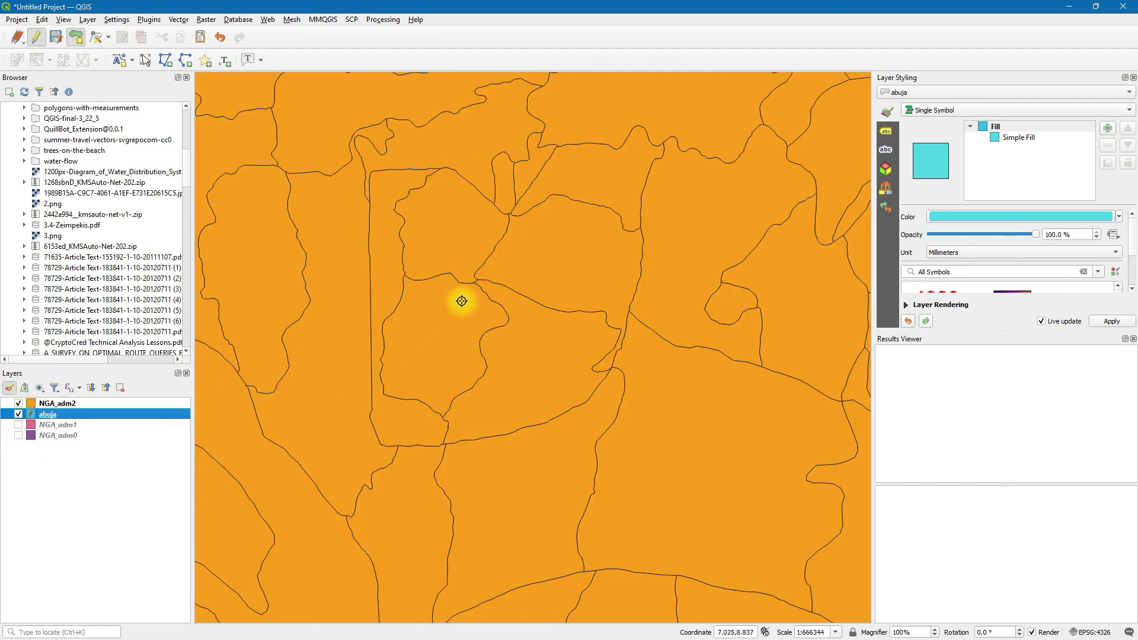